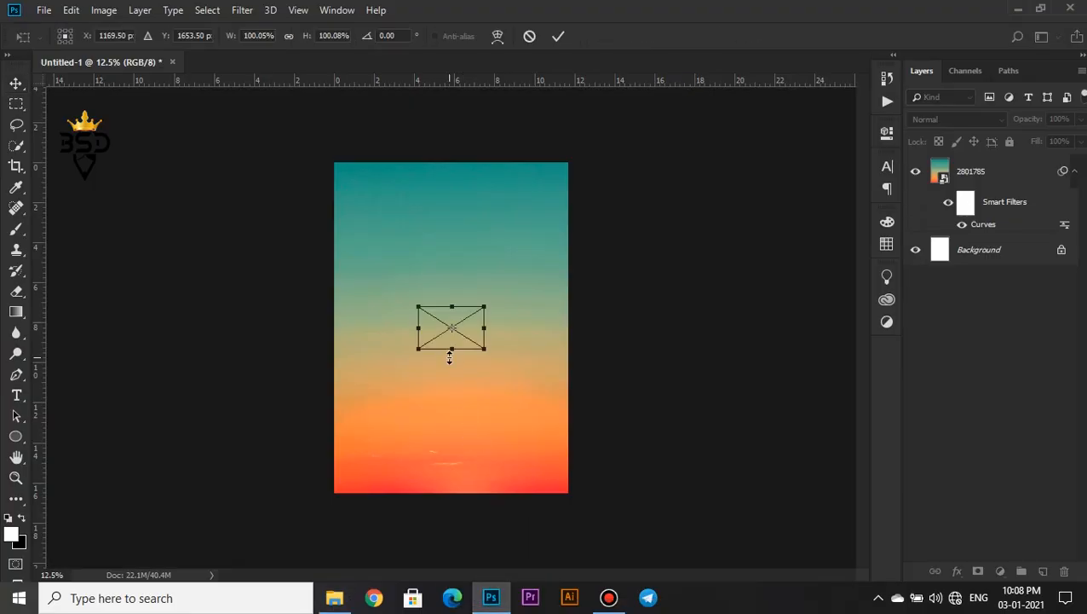
Scale the placed temple sketch to about 532% and position it across the middle of the poster
{"action": "left_click_drag", "start_coordinate": [484, 306], "coordinate": [598, 234]}
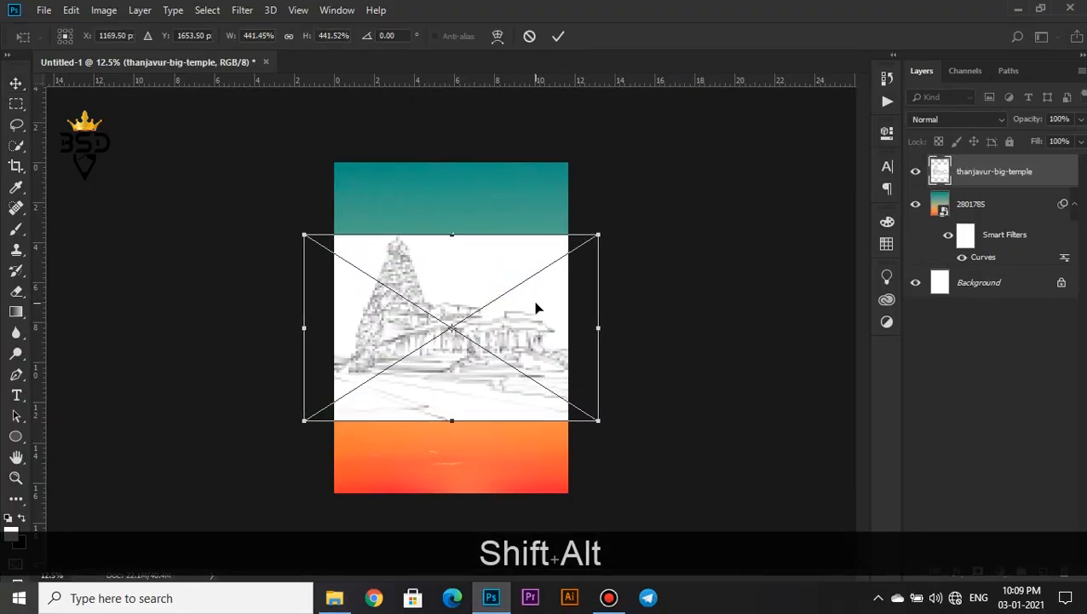
{"action": "left_click_drag", "start_coordinate": [537, 307], "coordinate": [534, 299]}
{"action": "left_click_drag", "start_coordinate": [599, 224], "coordinate": [628, 203]}
{"action": "left_click_drag", "start_coordinate": [549, 286], "coordinate": [553, 286]}
{"action": "key", "text": "Return"}
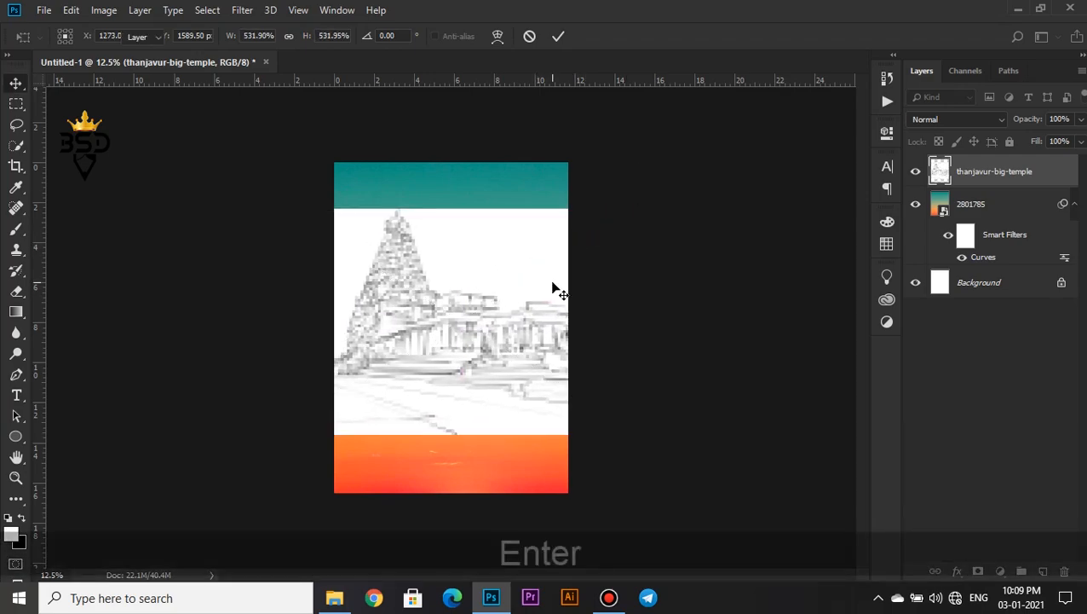
Set the temple sketch layer's blend mode to Multiply and nudge the sketch slightly on the gradient background
{"action": "left_click", "coordinate": [916, 120]}
{"action": "left_click", "coordinate": [921, 183]}
{"action": "key", "text": "ctrl+t"}
{"action": "left_click_drag", "start_coordinate": [458, 283], "coordinate": [461, 285]}
{"action": "key", "text": "Return"}
{"action": "key", "text": "ctrl+equal"}
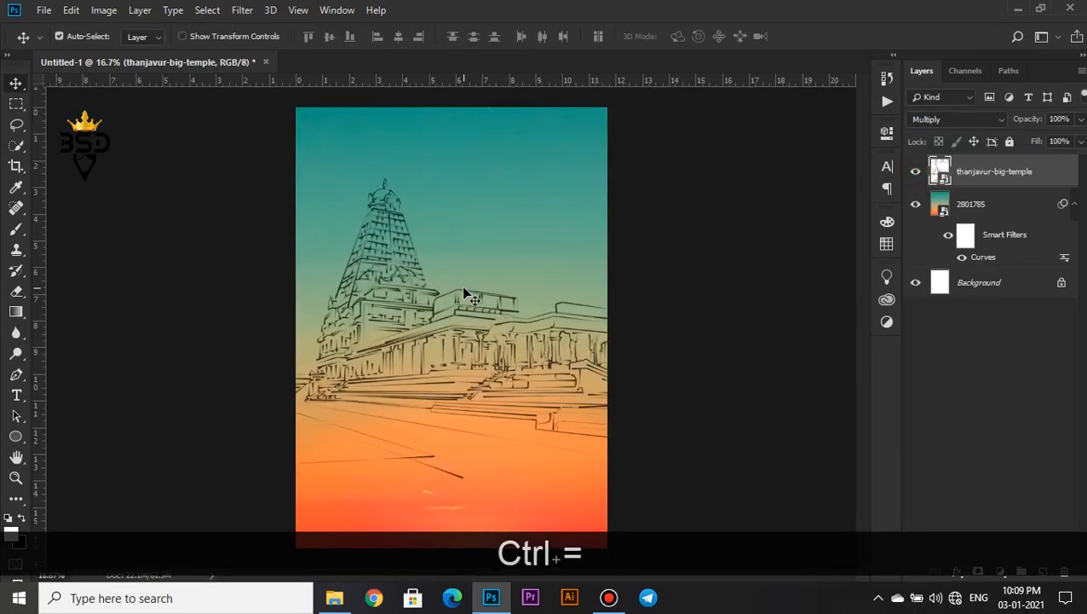
{"action": "left_click", "coordinate": [568, 246]}
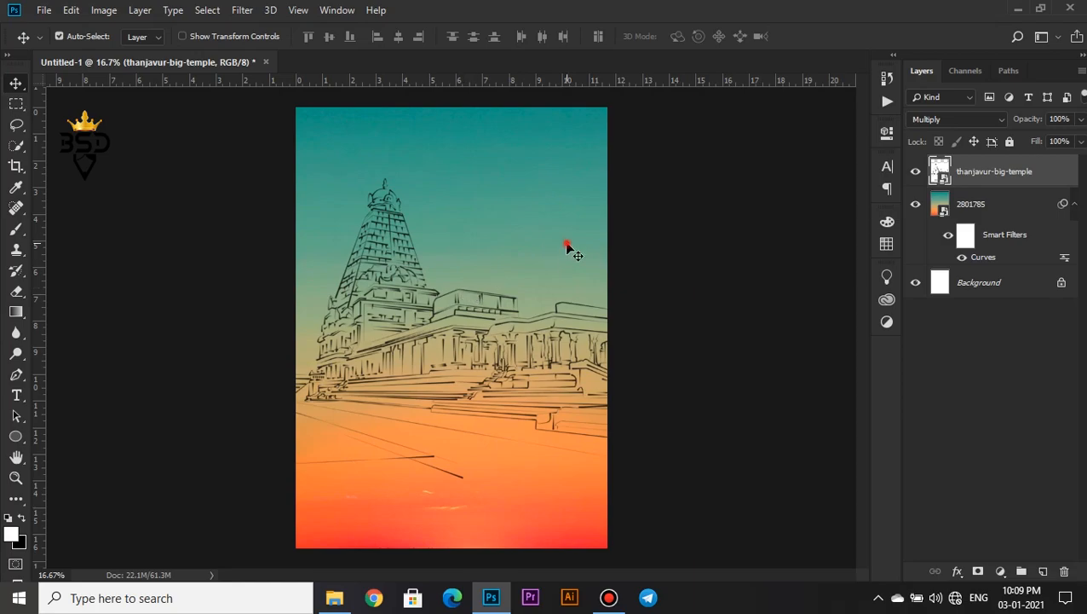
Place the decorated pot image PI on the poster, enlarged in front of the temple's steps
{"action": "left_click", "coordinate": [335, 599]}
{"action": "left_click_drag", "start_coordinate": [784, 196], "coordinate": [461, 447]}
{"action": "left_click_drag", "start_coordinate": [466, 349], "coordinate": [465, 475]}
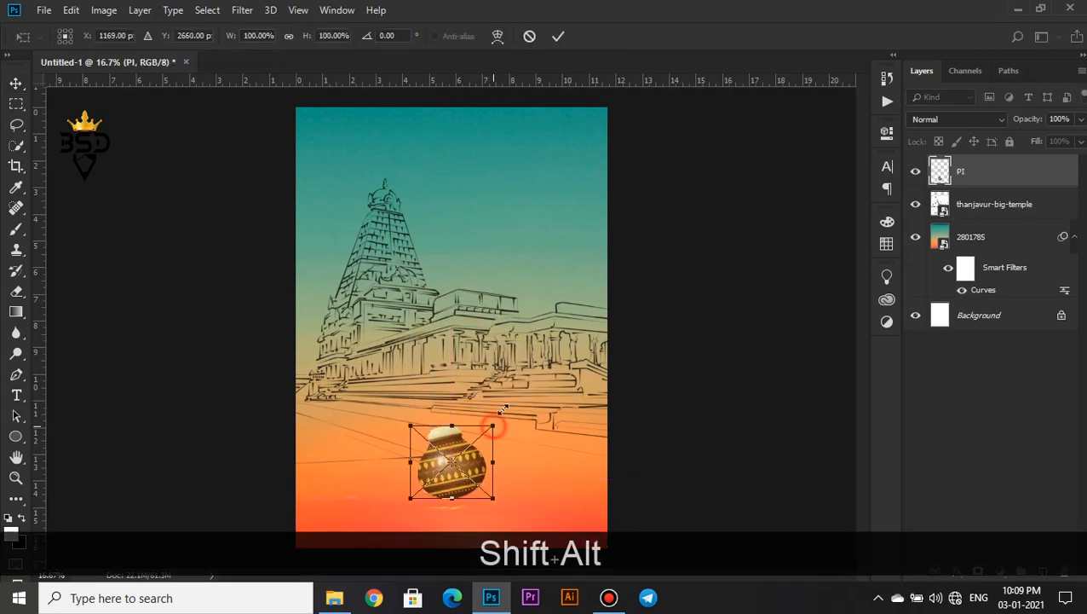
{"action": "left_click_drag", "start_coordinate": [490, 418], "coordinate": [517, 396]}
{"action": "left_click_drag", "start_coordinate": [474, 467], "coordinate": [489, 430]}
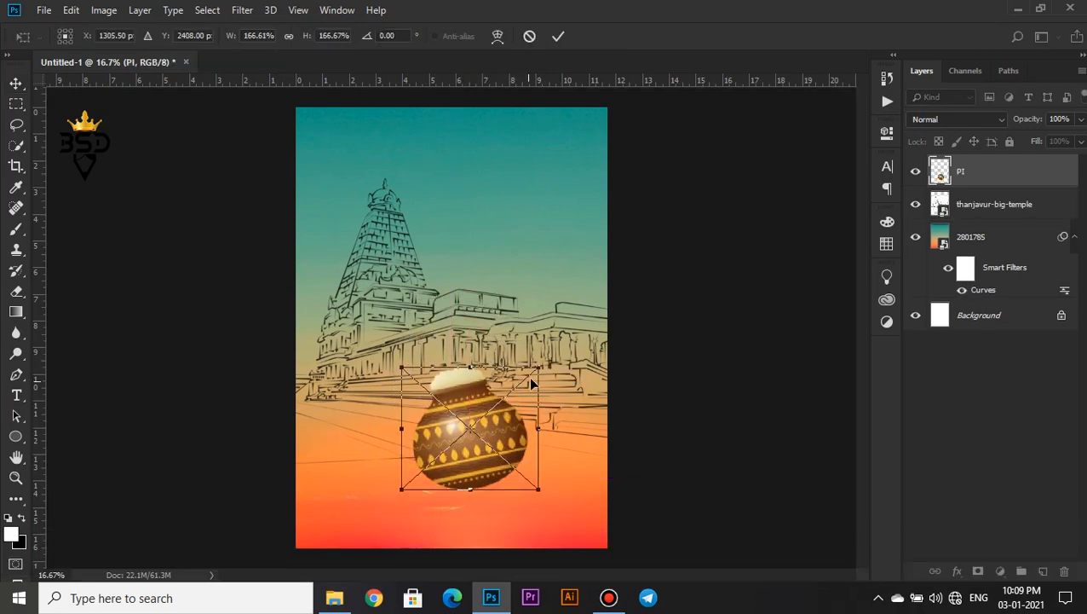
{"action": "left_click_drag", "start_coordinate": [537, 364], "coordinate": [613, 380]}
{"action": "key", "text": "Return"}
Darken the pot with a Curves adjustment, moving the black point to input 20, output 0
{"action": "key", "text": "ctrl+m"}
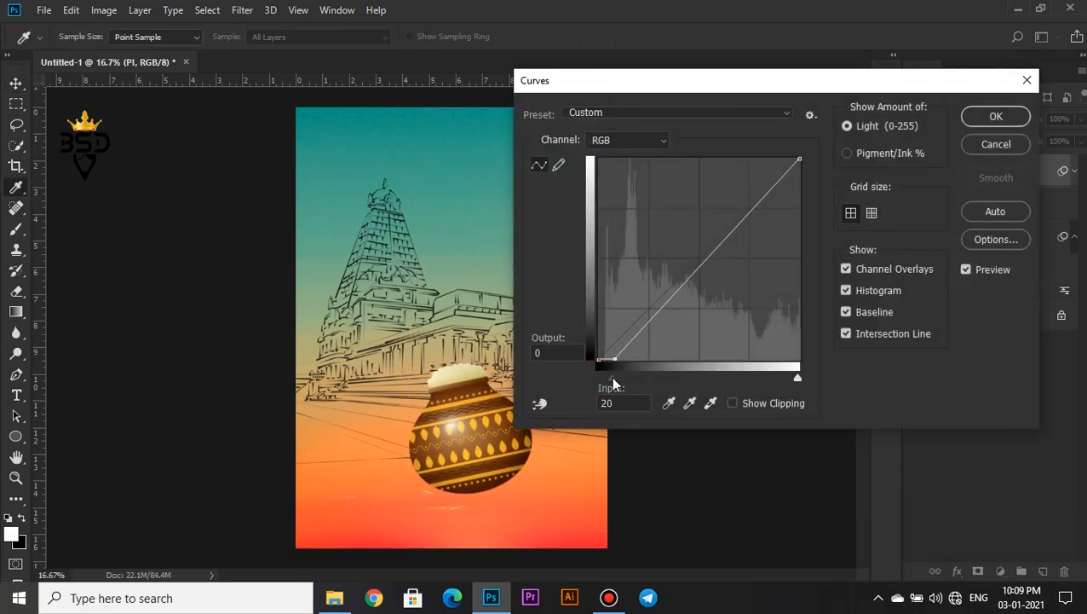
{"action": "left_click", "coordinate": [994, 122]}
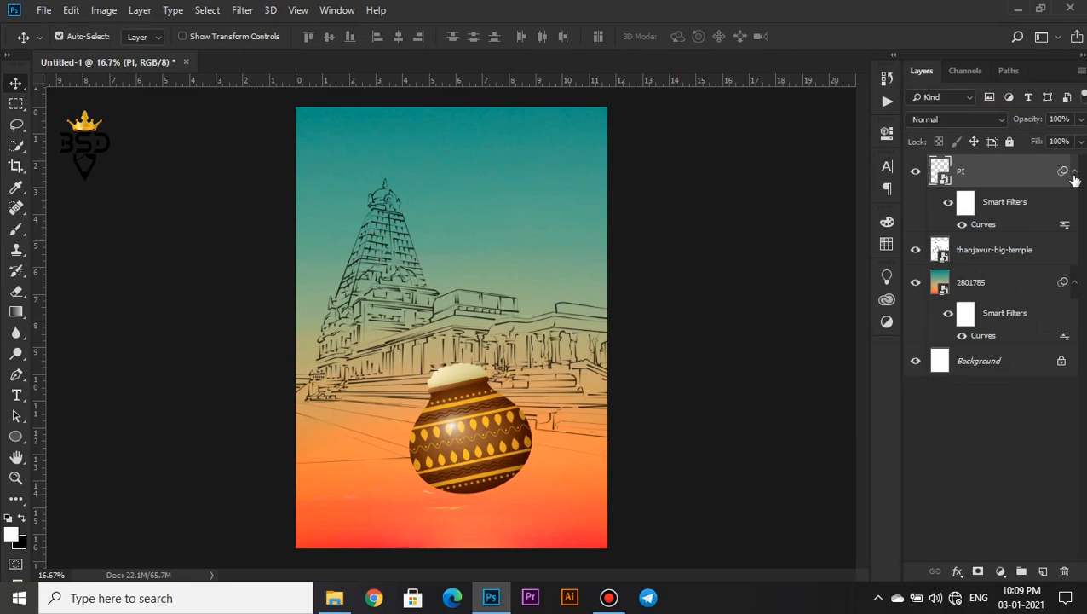
{"action": "left_click", "coordinate": [1075, 173]}
Duplicate the pot, flip the copy horizontally, and scale it to about 110% at the original pot's lower left
{"action": "key", "text": "ctrl+j"}
{"action": "key", "text": "ctrl+t"}
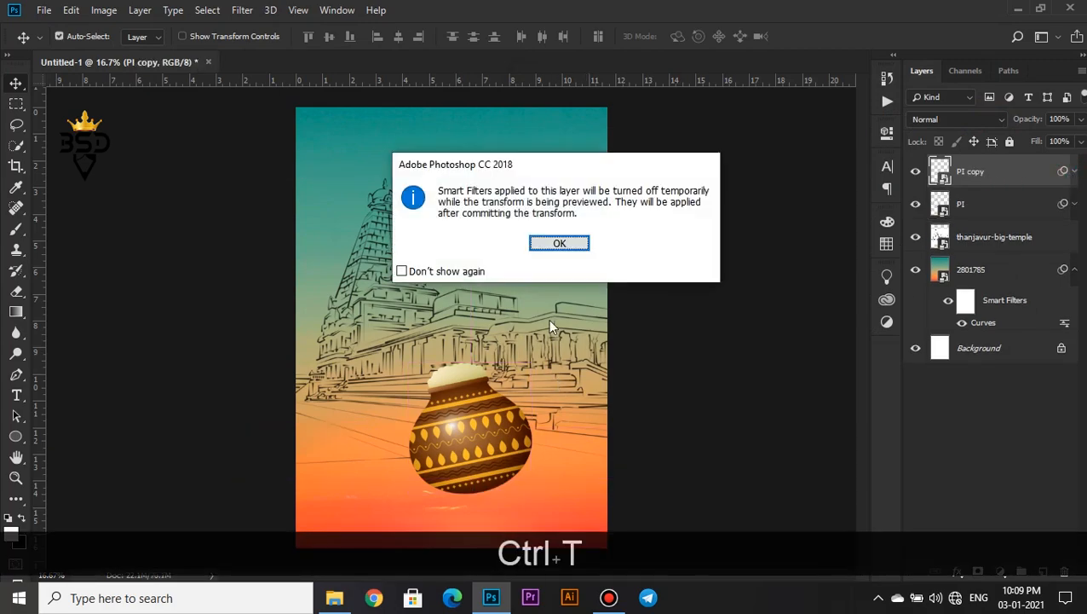
{"action": "key", "text": "Return"}
{"action": "right_click", "coordinate": [489, 193]}
{"action": "left_click", "coordinate": [520, 378]}
{"action": "left_click_drag", "start_coordinate": [544, 365], "coordinate": [452, 452]}
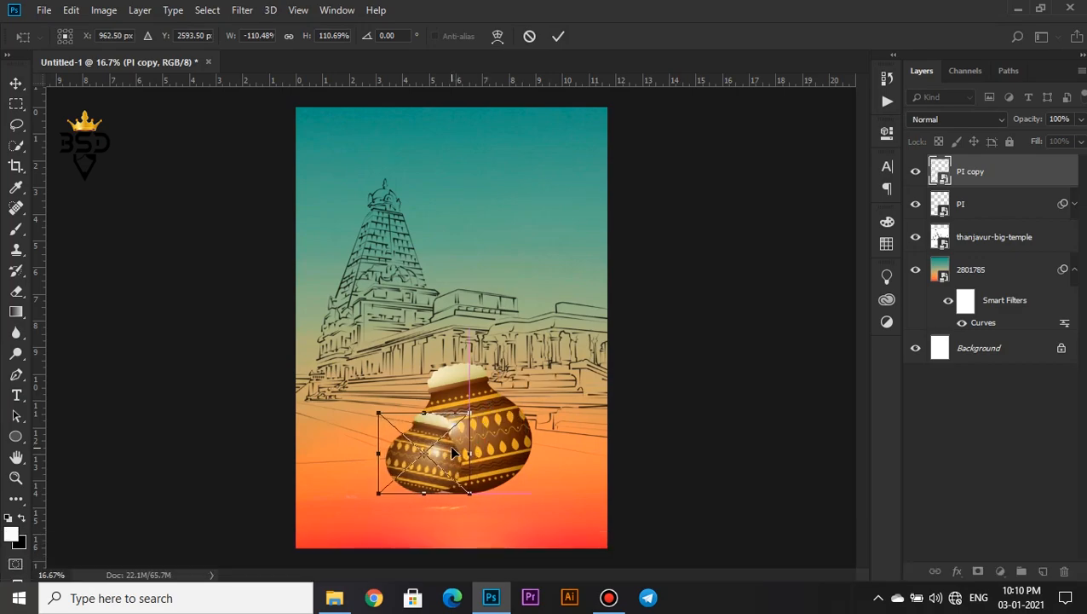
{"action": "key", "text": "Return"}
Order the smaller pot behind the large one and nudge it left so it peeks out beside it
{"action": "left_click_drag", "start_coordinate": [970, 172], "coordinate": [972, 213]}
{"action": "key", "text": "Left"}
{"action": "key", "text": "Left"}
{"action": "key", "text": "Left"}
{"action": "key", "text": "Left"}
{"action": "key", "text": "Left"}
{"action": "key", "text": "Left"}
{"action": "key", "text": "Left"}
{"action": "key", "text": "Left"}
{"action": "key", "text": "Left"}
{"action": "key", "text": "Left"}
{"action": "key", "text": "Left"}
{"action": "key", "text": "Left"}
{"action": "key", "text": "Left"}
{"action": "key", "text": "Right"}
{"action": "key", "text": "Right"}
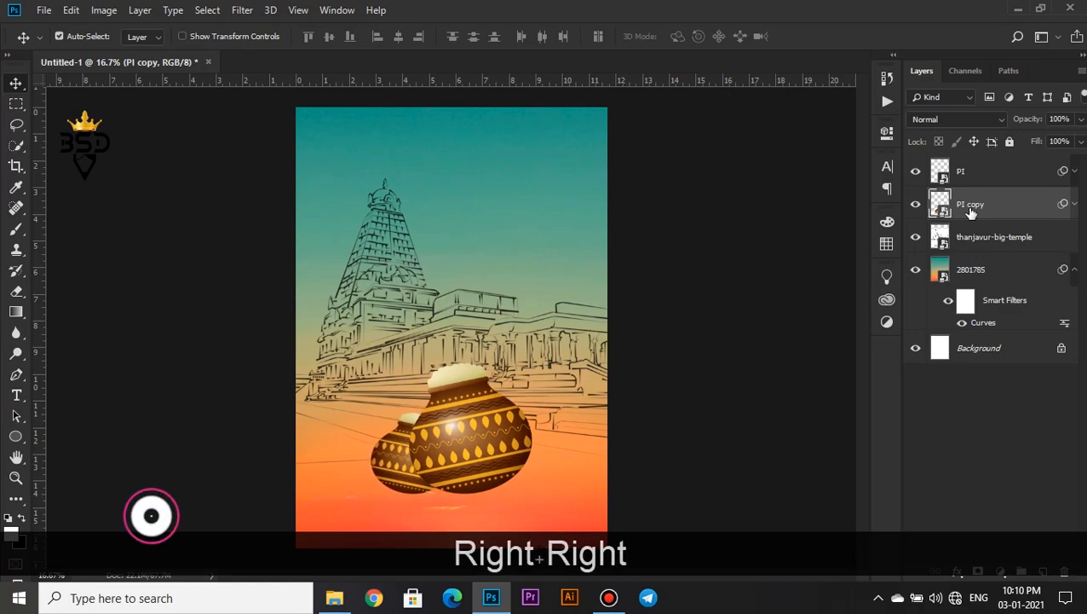
Select both pots and move them together about 0.69 in to the right
{"action": "left_click", "coordinate": [989, 170], "text": "ctrl"}
{"action": "left_click_drag", "start_coordinate": [466, 464], "coordinate": [483, 464]}
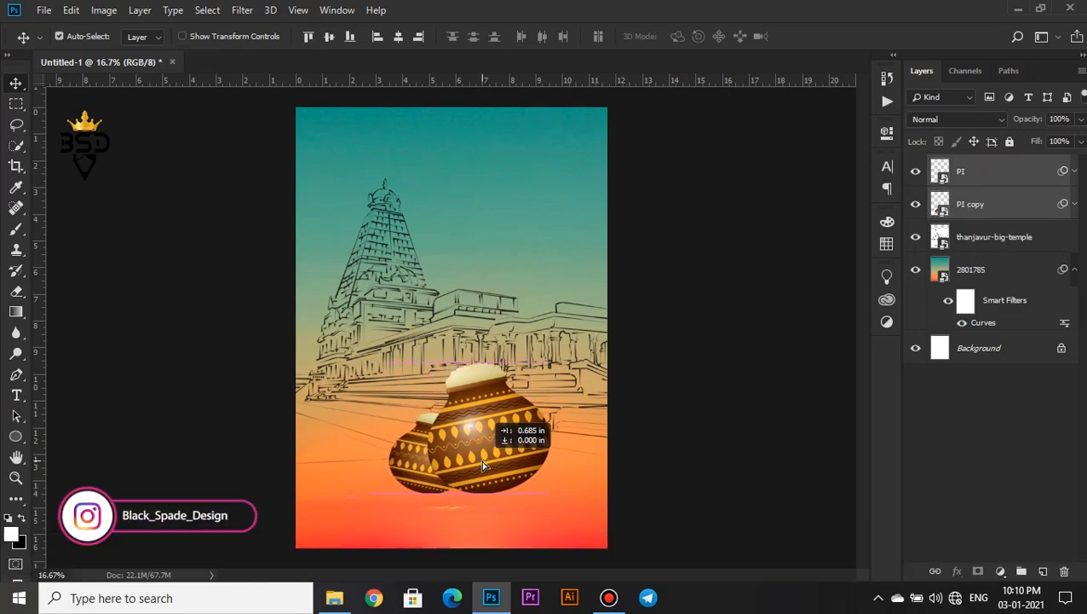
Place the Coconut image in front of the small pot's base
{"action": "left_click", "coordinate": [335, 597]}
{"action": "left_click", "coordinate": [534, 242]}
{"action": "left_click_drag", "start_coordinate": [536, 246], "coordinate": [433, 499]}
{"action": "key", "text": "Return"}
Draw a flat black ellipse about 2.9 × 0.27 in under the large pot, behind both pot layers, and rasterize it
{"action": "key", "text": "ctrl+equal"}
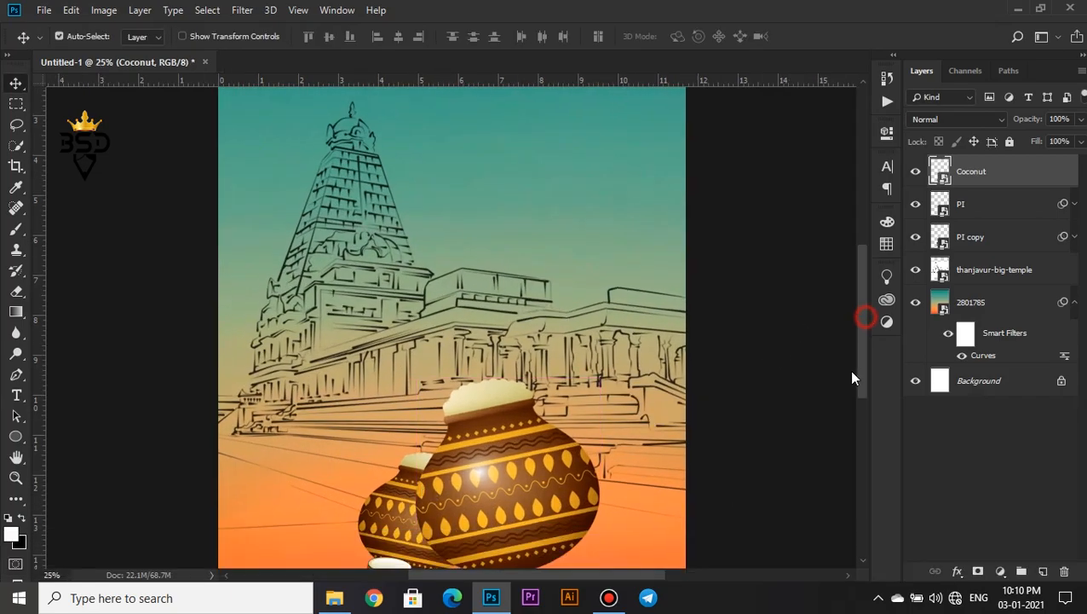
{"action": "left_click_drag", "start_coordinate": [860, 363], "coordinate": [861, 434]}
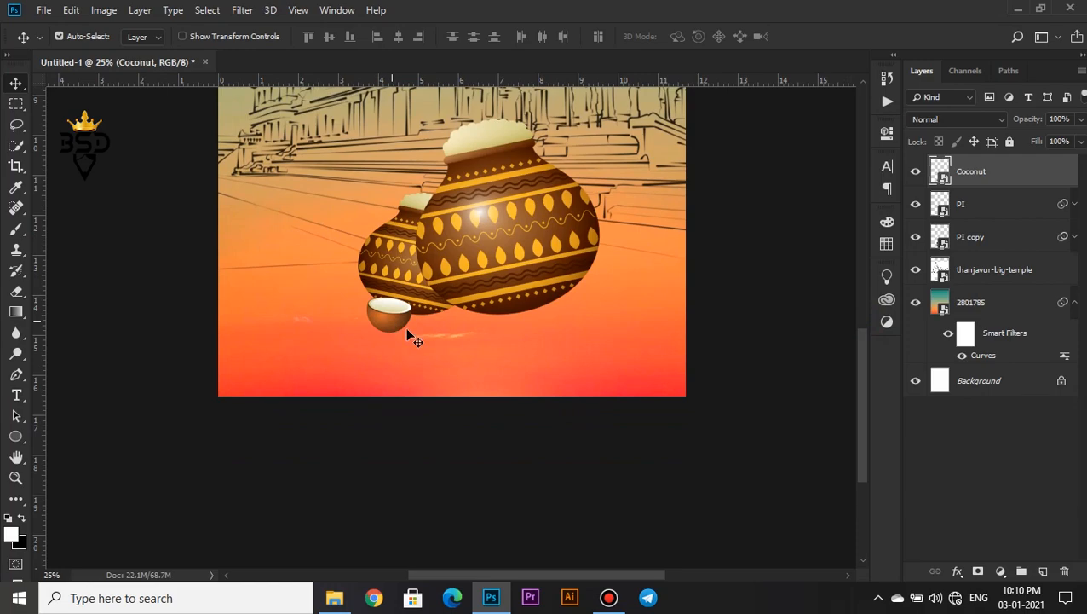
{"action": "left_click_drag", "start_coordinate": [445, 575], "coordinate": [451, 575]}
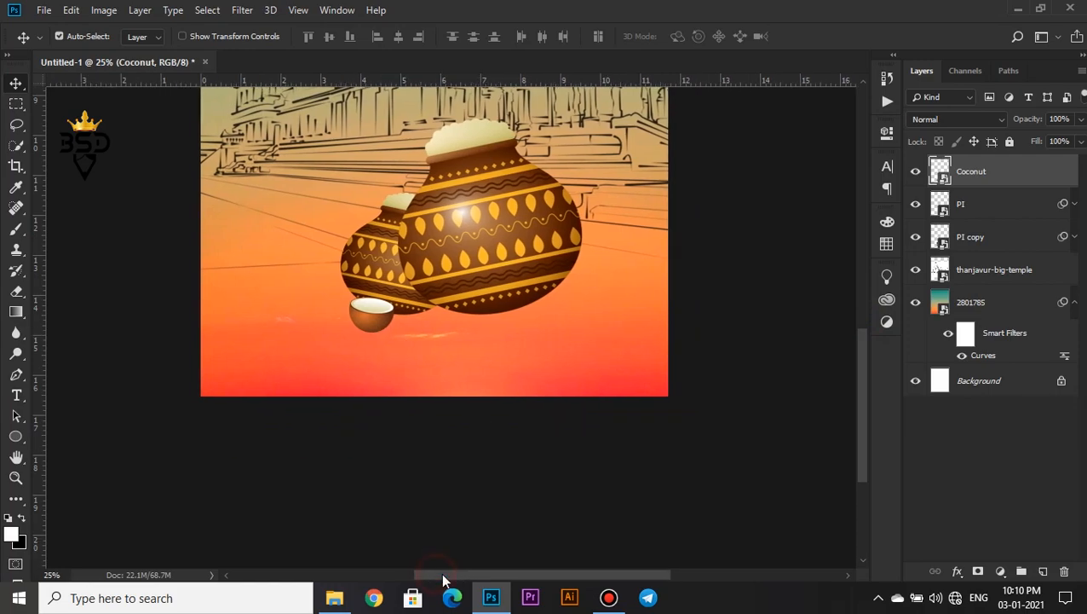
{"action": "left_click", "coordinate": [17, 438]}
{"action": "left_click_drag", "start_coordinate": [438, 309], "coordinate": [555, 317]}
{"action": "key", "text": "v"}
{"action": "left_click_drag", "start_coordinate": [945, 194], "coordinate": [969, 279]}
{"action": "right_click", "coordinate": [956, 271]}
{"action": "left_click", "coordinate": [801, 213]}
Soften the ellipse into a shadow with a 12.5-pixel Gaussian Blur and set its opacity to 81%
{"action": "left_click", "coordinate": [242, 10]}
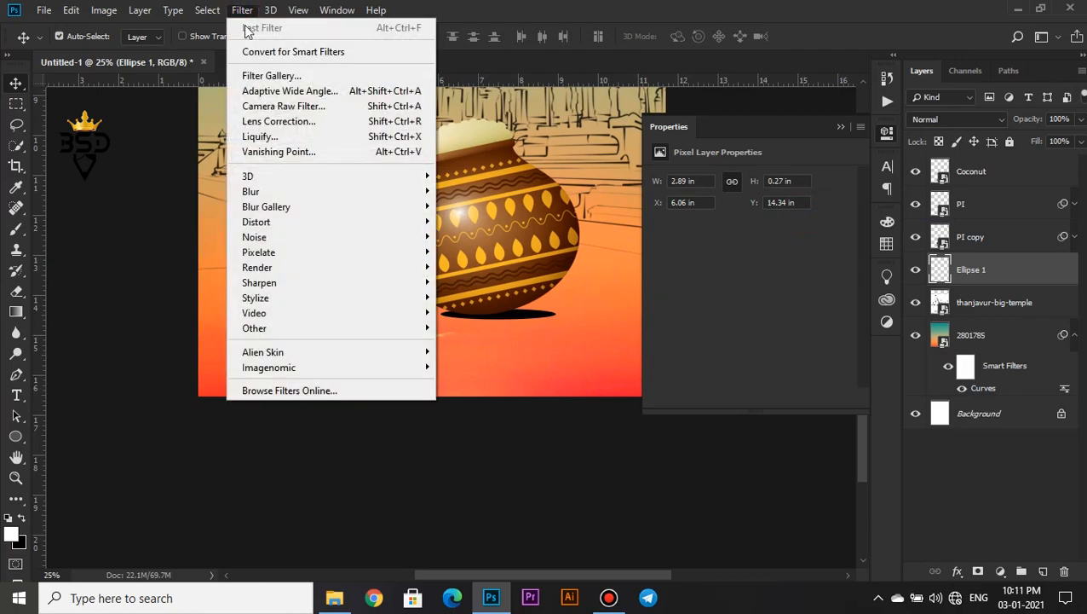
{"action": "mouse_move", "coordinate": [364, 191]}
{"action": "left_click", "coordinate": [475, 249]}
{"action": "left_click_drag", "start_coordinate": [683, 388], "coordinate": [696, 390]}
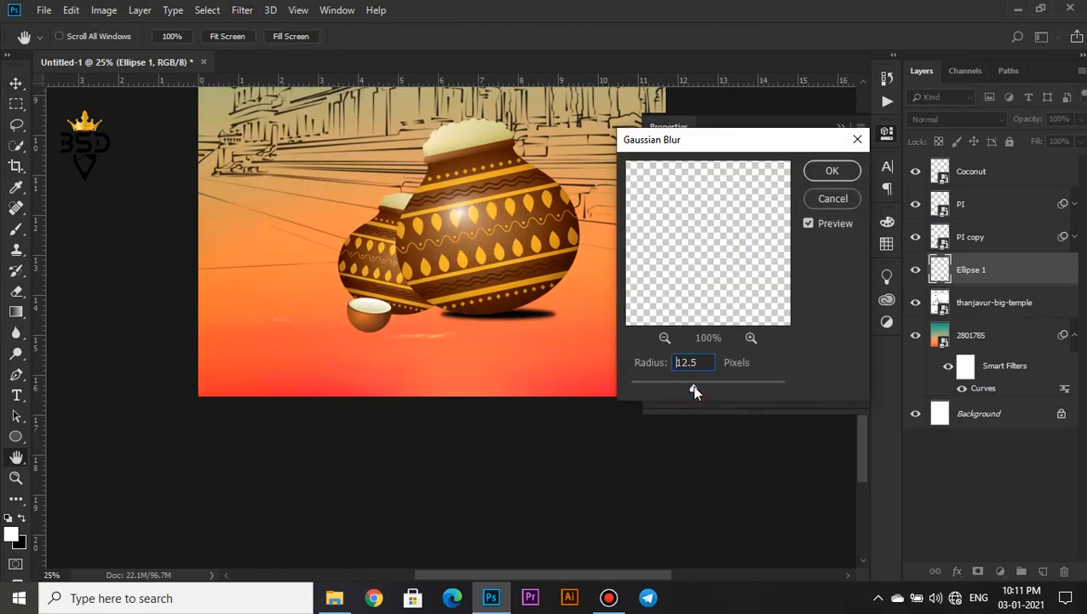
{"action": "left_click", "coordinate": [825, 172]}
{"action": "left_click_drag", "start_coordinate": [1025, 123], "coordinate": [1014, 126]}
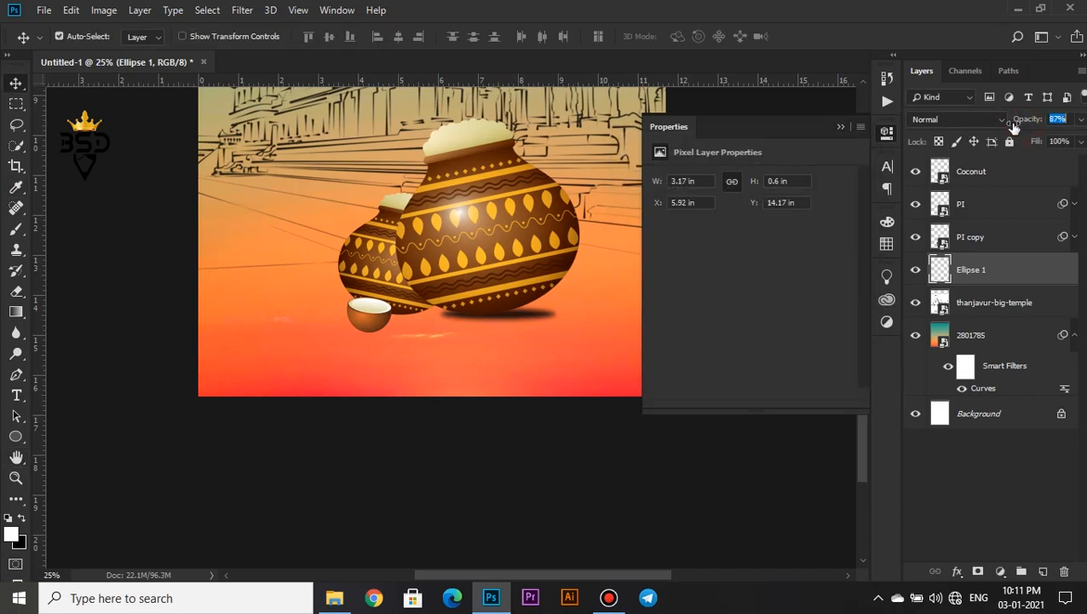
Duplicate the shadow, narrow the copy to about 71% width and place it under the small pot
{"action": "key", "text": "ctrl+j"}
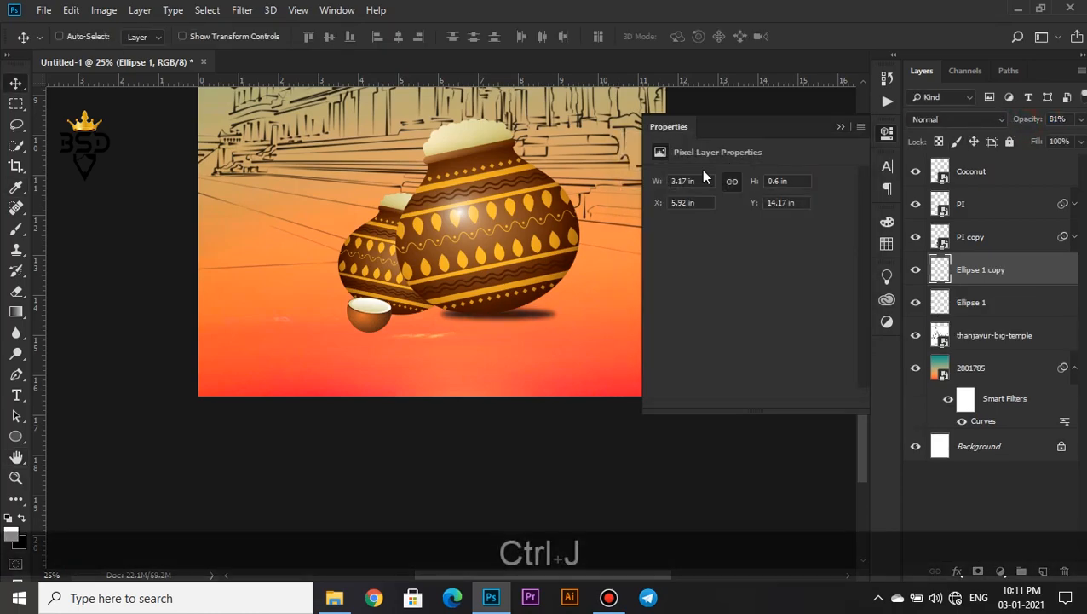
{"action": "key", "text": "ctrl+t"}
{"action": "left_click_drag", "start_coordinate": [529, 313], "coordinate": [436, 310]}
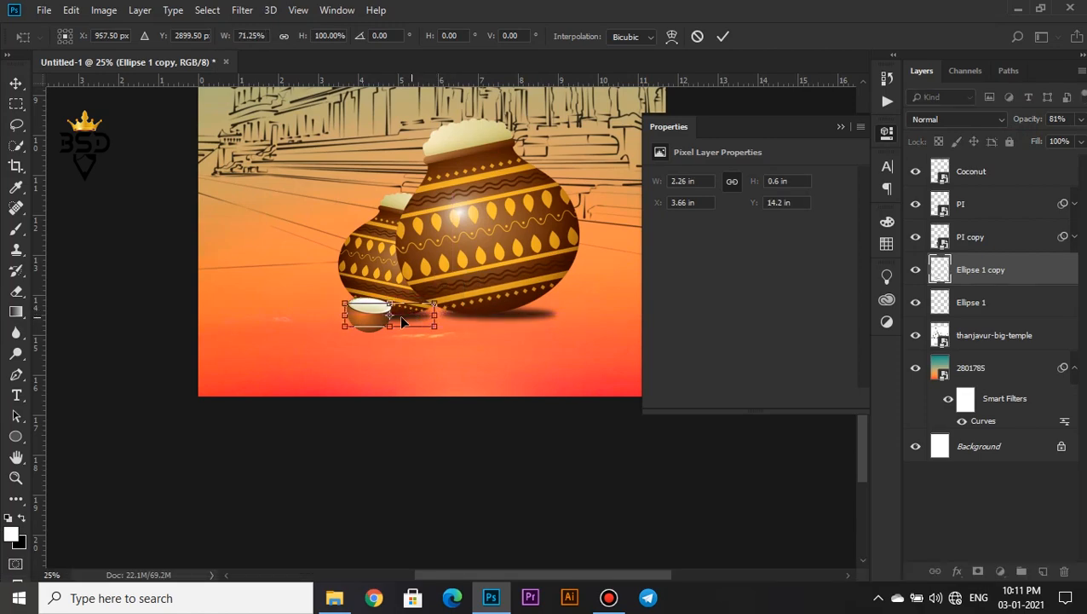
{"action": "key", "text": "Return"}
Duplicate the small pot's shadow, shrink the copy and position it beneath the coconut
{"action": "key", "text": "ctrl+j"}
{"action": "key", "text": "ctrl+t"}
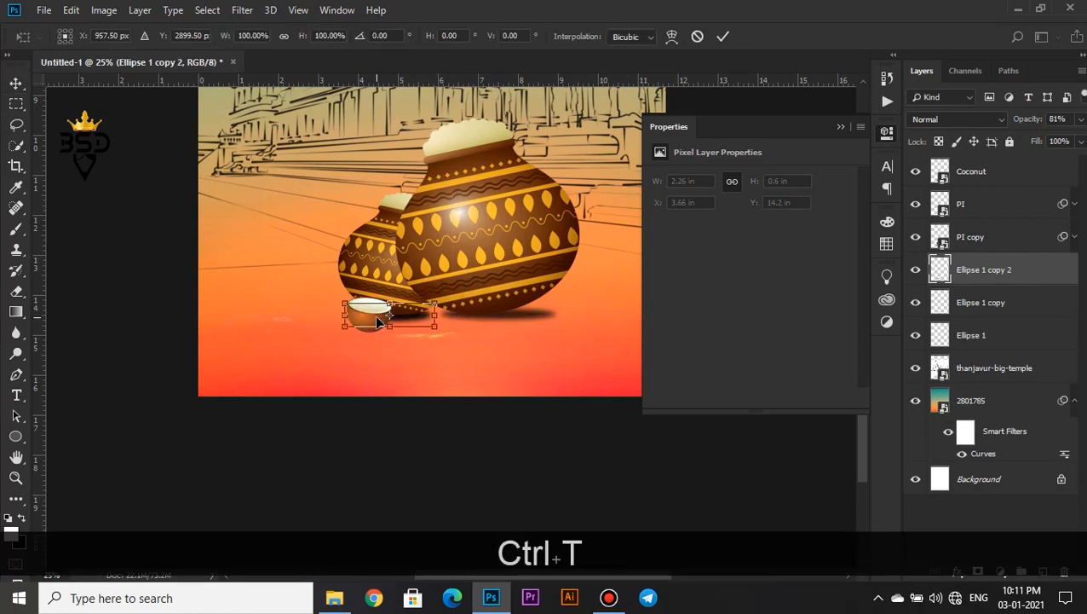
{"action": "left_click_drag", "start_coordinate": [408, 319], "coordinate": [341, 339]}
{"action": "key", "text": "shift+Return"}
{"action": "key", "text": "Down"}
{"action": "key", "text": "Down"}
{"action": "key", "text": "Down"}
Fit the coconut's shadow to its base, making it about 0.8 in wide
{"action": "key", "text": "ctrl+equal"}
{"action": "key", "text": "ctrl+equal"}
{"action": "key", "text": "ctrl+t"}
{"action": "left_click_drag", "start_coordinate": [221, 334], "coordinate": [238, 334]}
{"action": "left_click_drag", "start_coordinate": [328, 335], "coordinate": [244, 335]}
{"action": "key", "text": "shift+Return"}
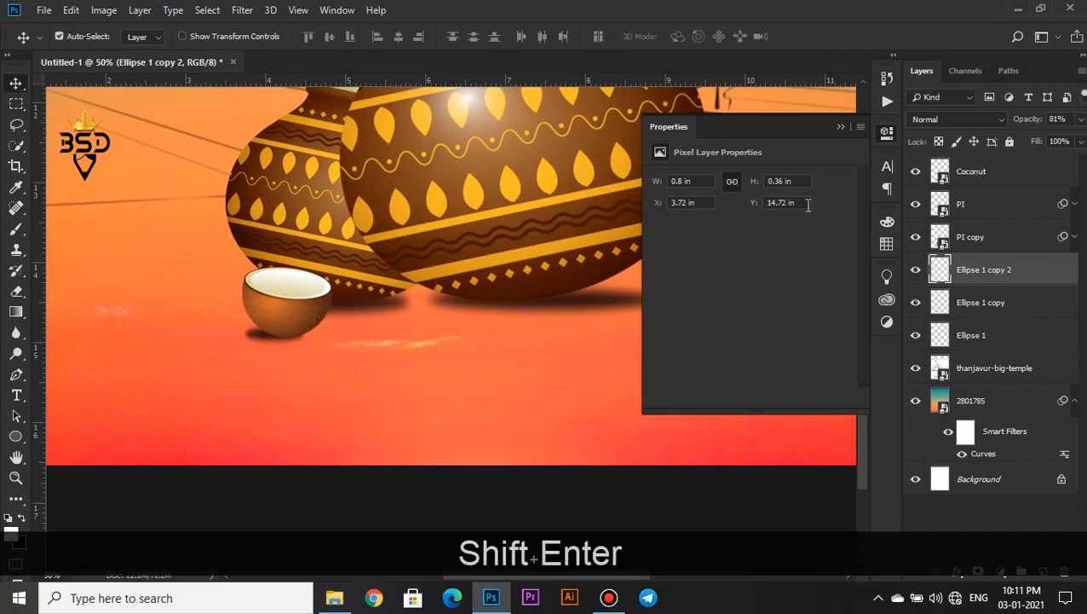
{"action": "left_click", "coordinate": [961, 204]}
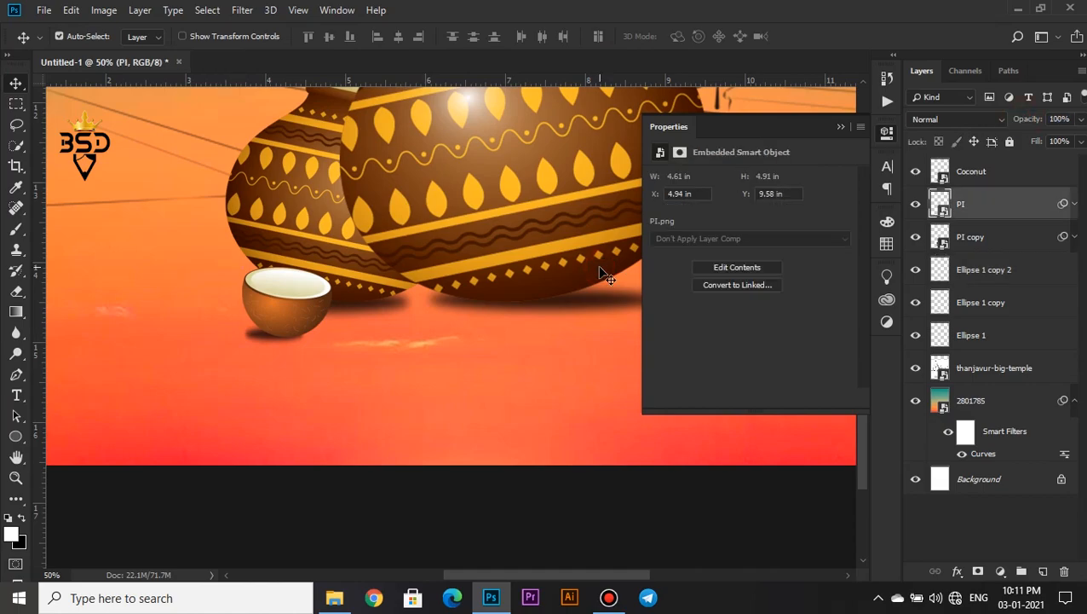
{"action": "key", "text": "ctrl+minus"}
{"action": "key", "text": "ctrl+minus"}
{"action": "key", "text": "ctrl+minus"}
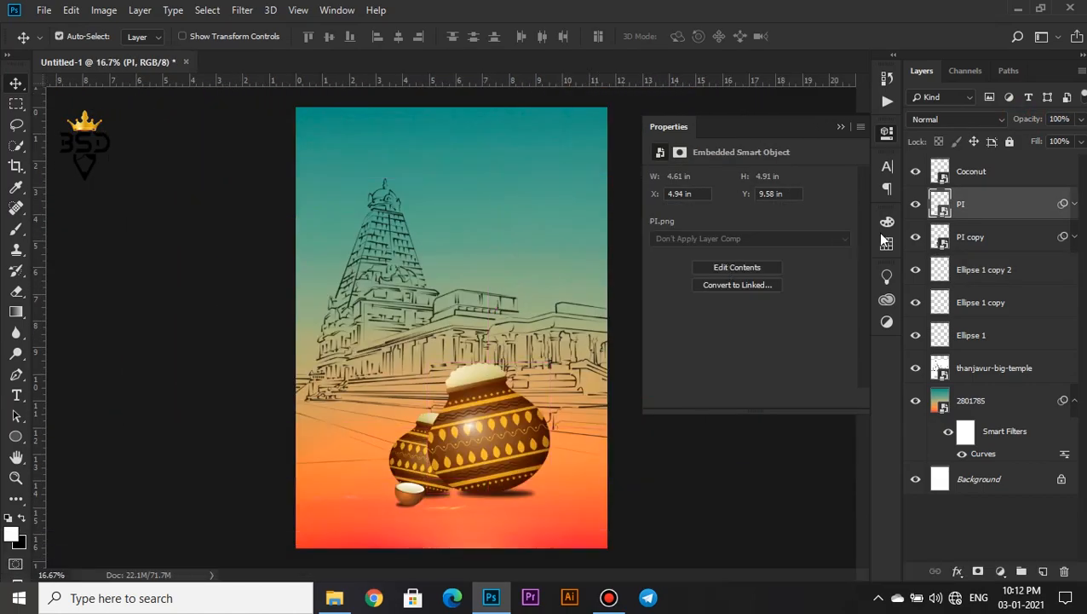
{"action": "left_click", "coordinate": [841, 127]}
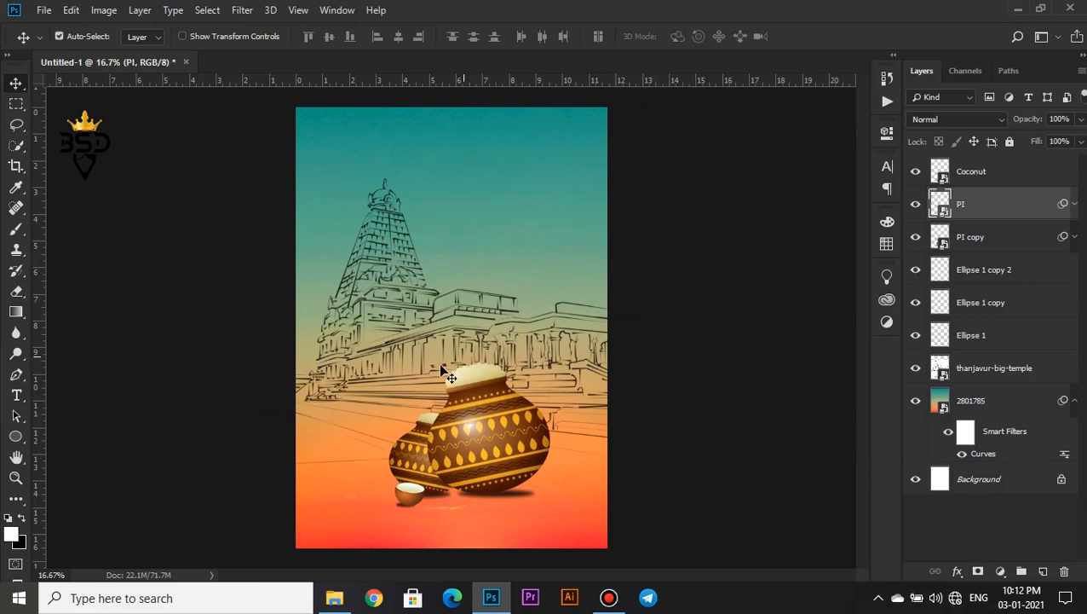
{"action": "key", "text": "ctrl+equal"}
{"action": "key", "text": "ctrl+minus"}
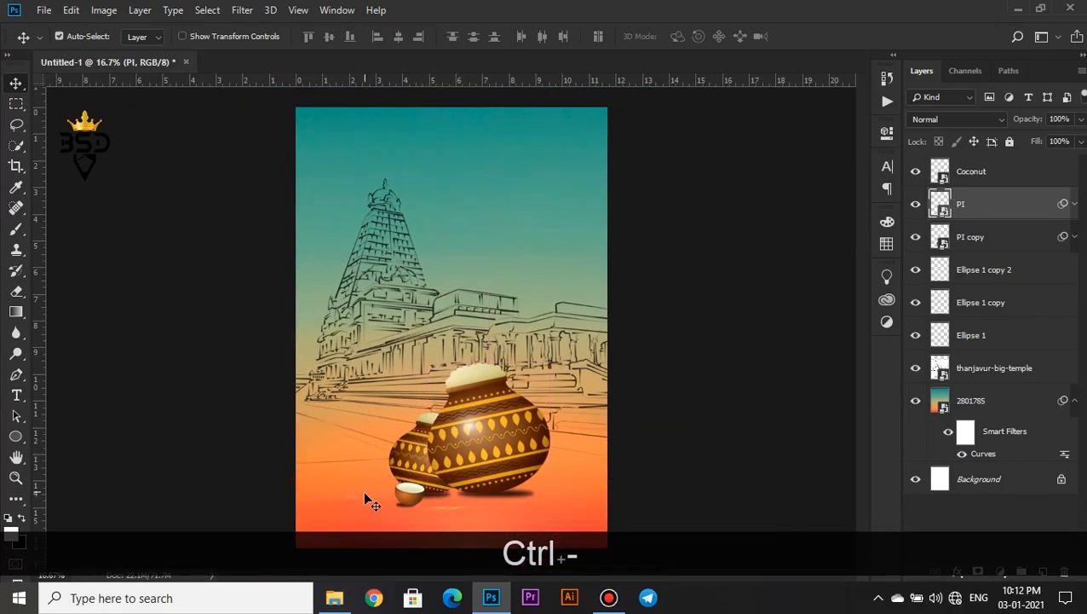
{"action": "left_click", "coordinate": [334, 598]}
{"action": "left_click", "coordinate": [334, 597]}
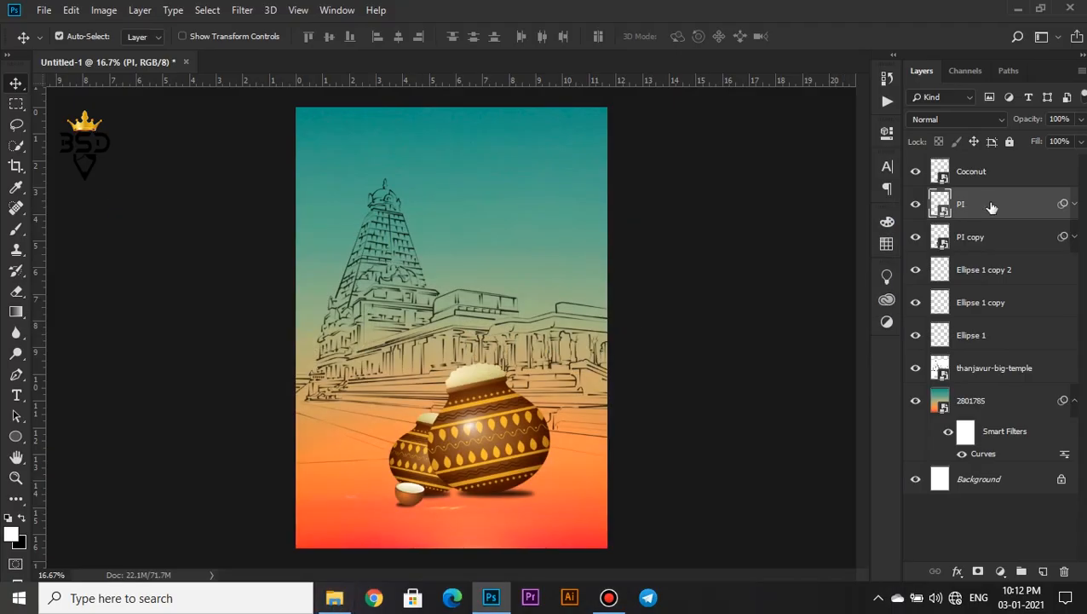
{"action": "left_click", "coordinate": [970, 173]}
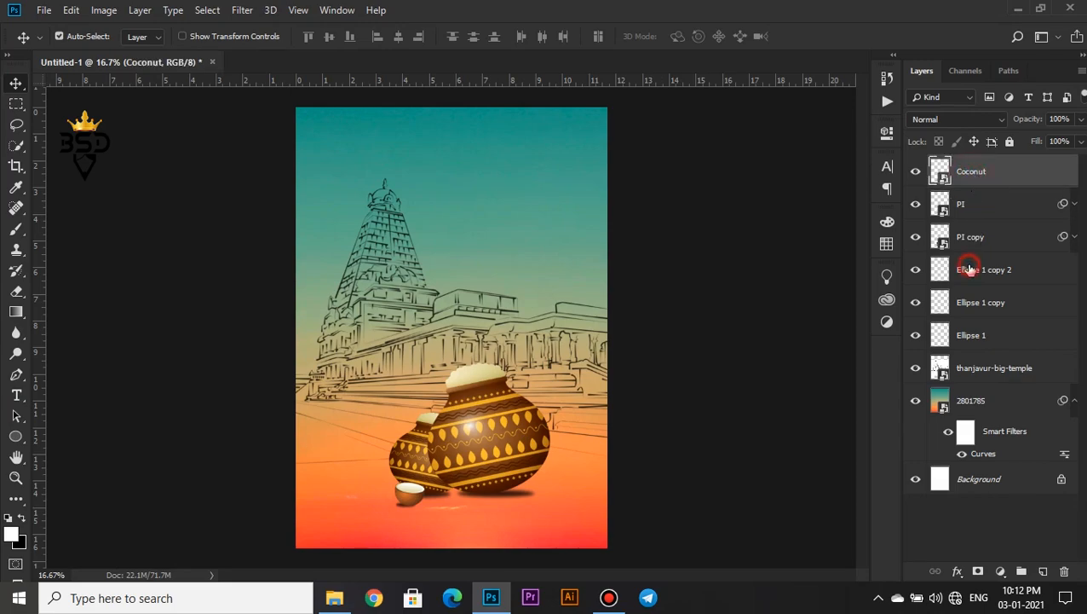
{"action": "left_click", "coordinate": [969, 270]}
Add a Hue/Saturation adjustment layer above the temple sketch and slightly raise the Master saturation
{"action": "left_click", "coordinate": [1039, 371]}
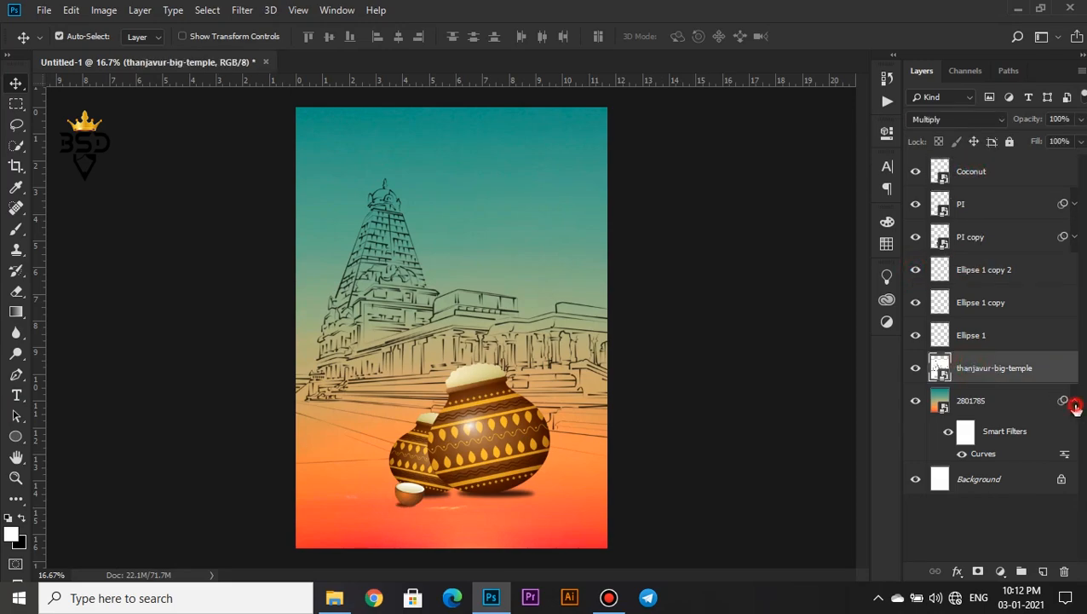
{"action": "left_click", "coordinate": [1075, 405]}
{"action": "left_click", "coordinate": [1001, 571]}
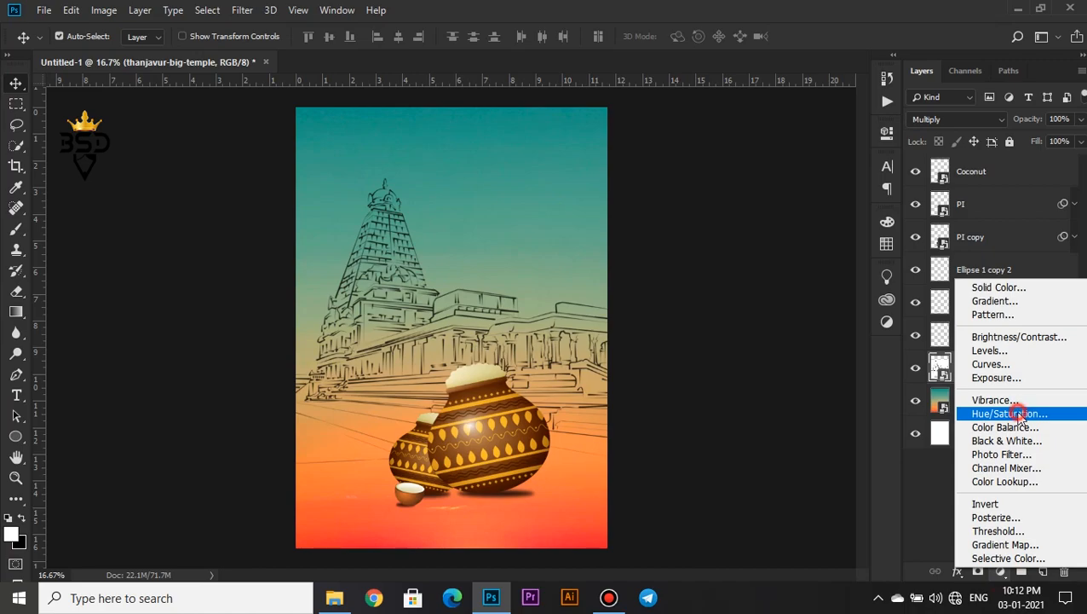
{"action": "left_click", "coordinate": [1018, 413]}
{"action": "left_click_drag", "start_coordinate": [750, 271], "coordinate": [782, 268]}
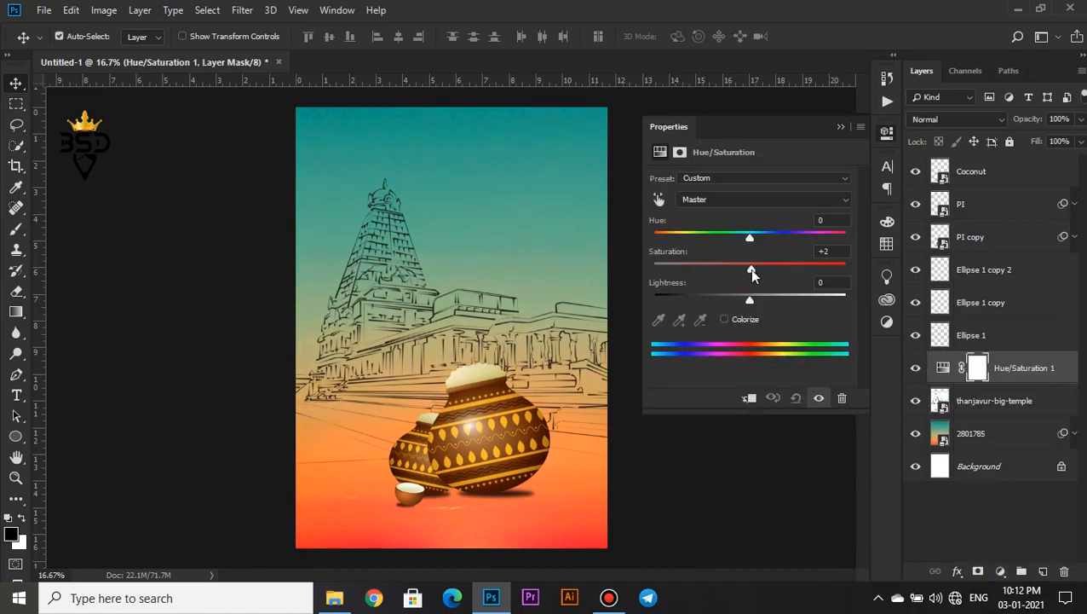
Sample the sky and the poster's lower edge to set Cyans saturation to +5 and Reds saturation to +21
{"action": "left_click", "coordinate": [658, 198]}
{"action": "left_click", "coordinate": [529, 170]}
{"action": "left_click_drag", "start_coordinate": [767, 269], "coordinate": [754, 269]}
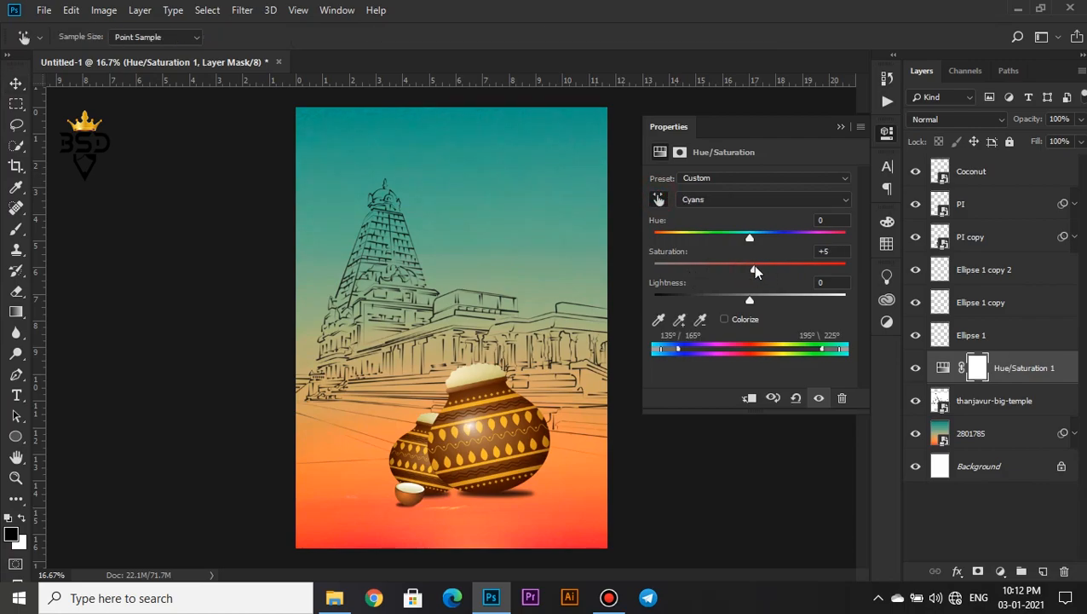
{"action": "left_click", "coordinate": [538, 545]}
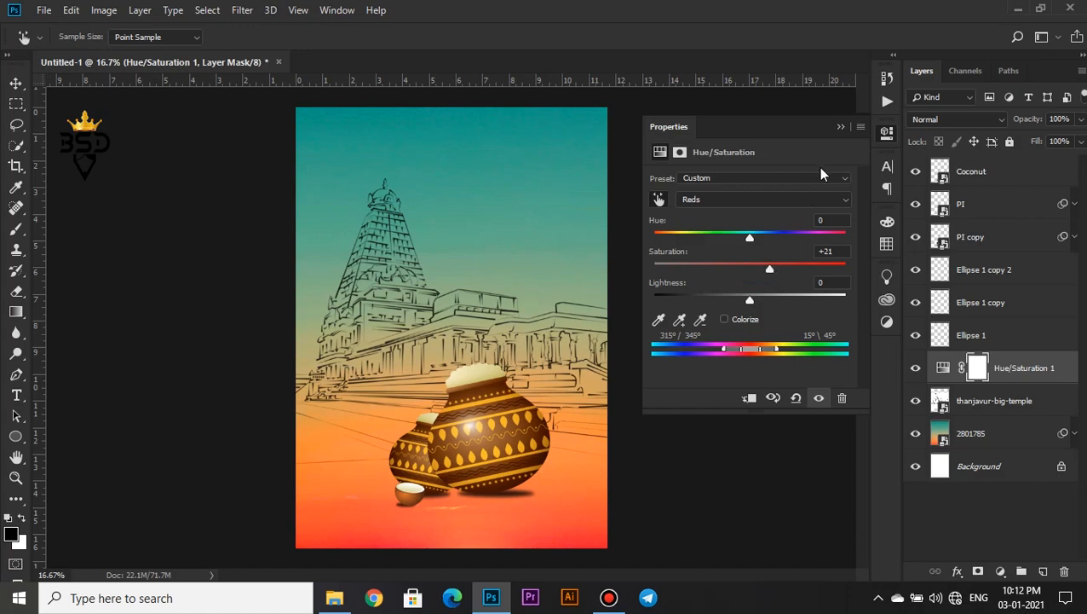
{"action": "left_click", "coordinate": [840, 127]}
{"action": "key", "text": "v"}
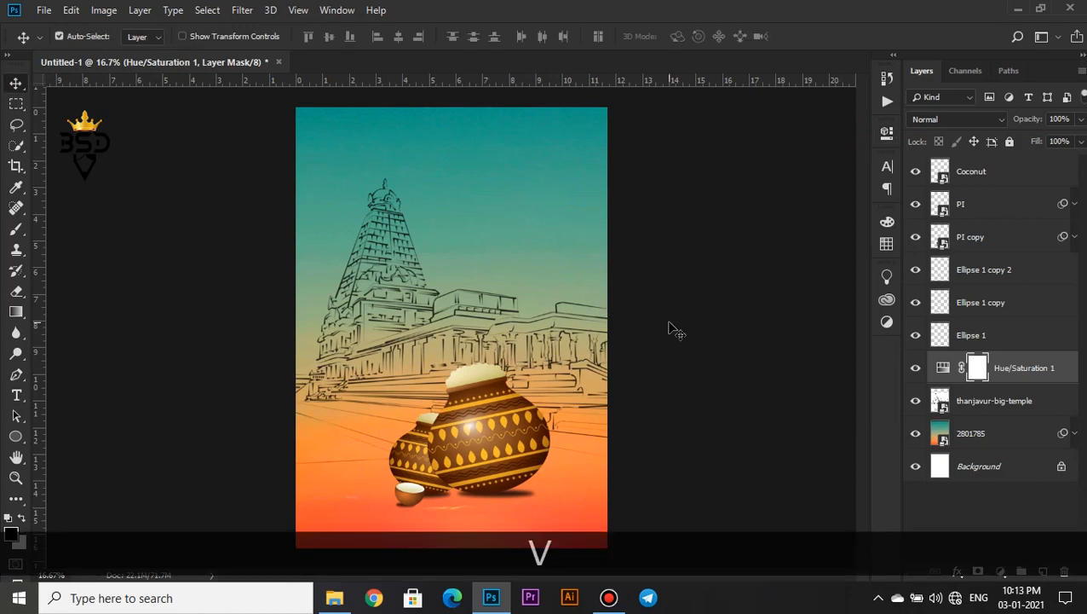
Place the cloud_PNG24 image across the upper sky and move its layer beneath the temple sketch
{"action": "left_click", "coordinate": [967, 340]}
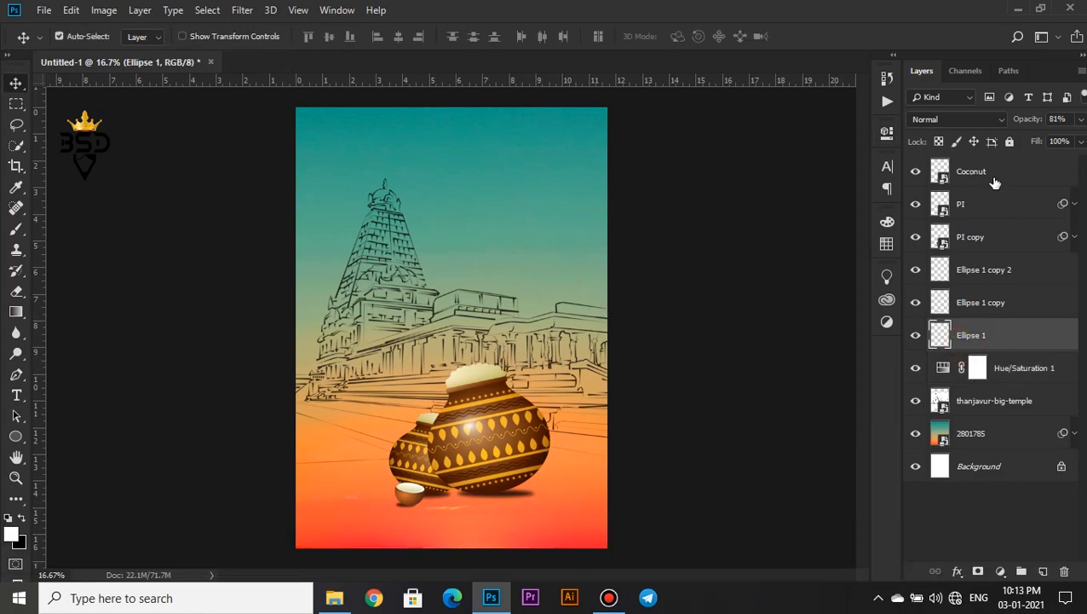
{"action": "left_click", "coordinate": [334, 598]}
{"action": "left_click_drag", "start_coordinate": [467, 186], "coordinate": [519, 101]}
{"action": "key", "text": "Return"}
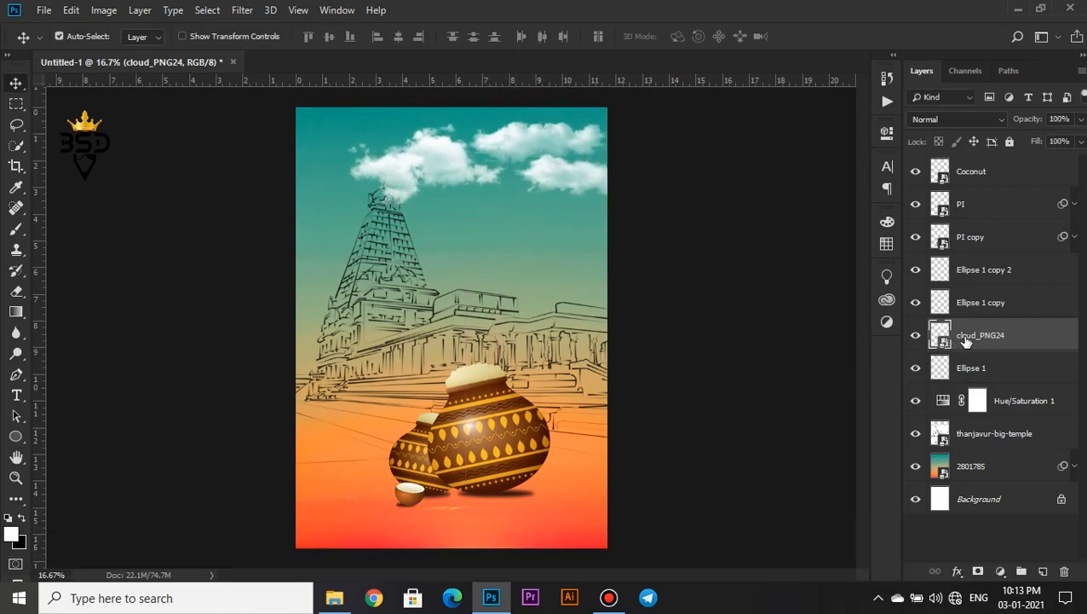
{"action": "left_click_drag", "start_coordinate": [969, 340], "coordinate": [971, 444]}
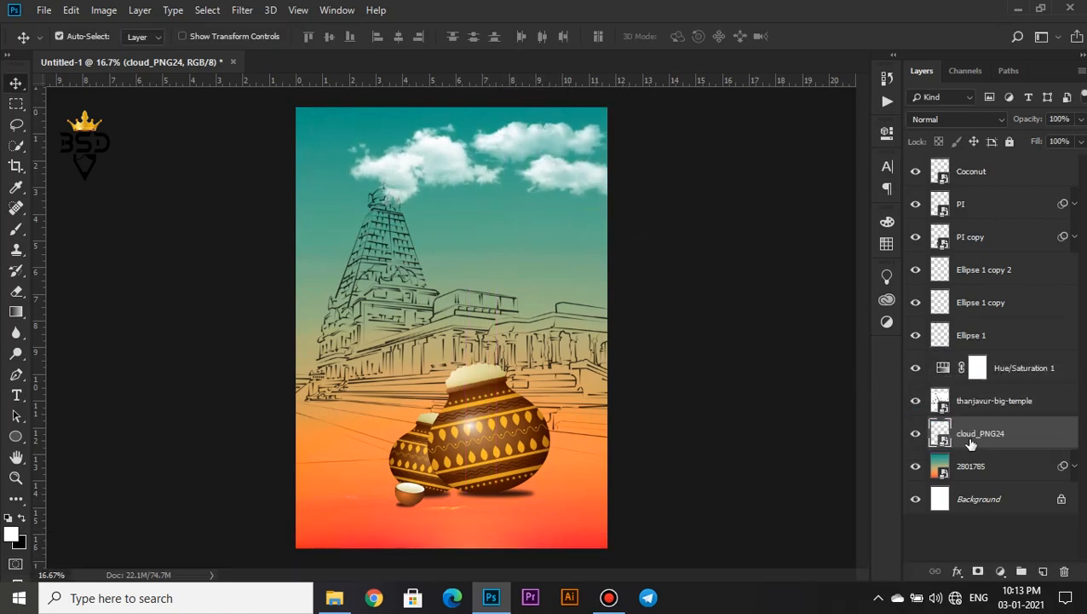
Duplicate the clouds, flip the copy horizontally and position it at the poster's upper-left corner
{"action": "key", "text": "ctrl+j"}
{"action": "key", "text": "ctrl+t"}
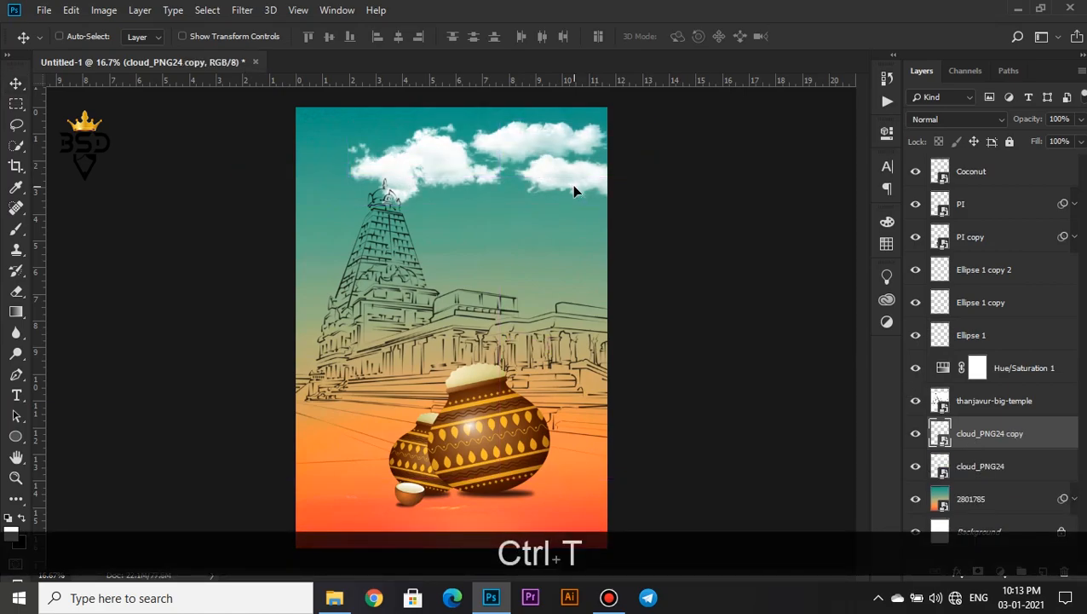
{"action": "right_click", "coordinate": [599, 175]}
{"action": "left_click", "coordinate": [641, 359]}
{"action": "left_click_drag", "start_coordinate": [660, 206], "coordinate": [330, 193]}
{"action": "key", "text": "Return"}
Duplicate the upper-left cloud layer again and flip this second copy horizontally in place
{"action": "key", "text": "ctrl+j"}
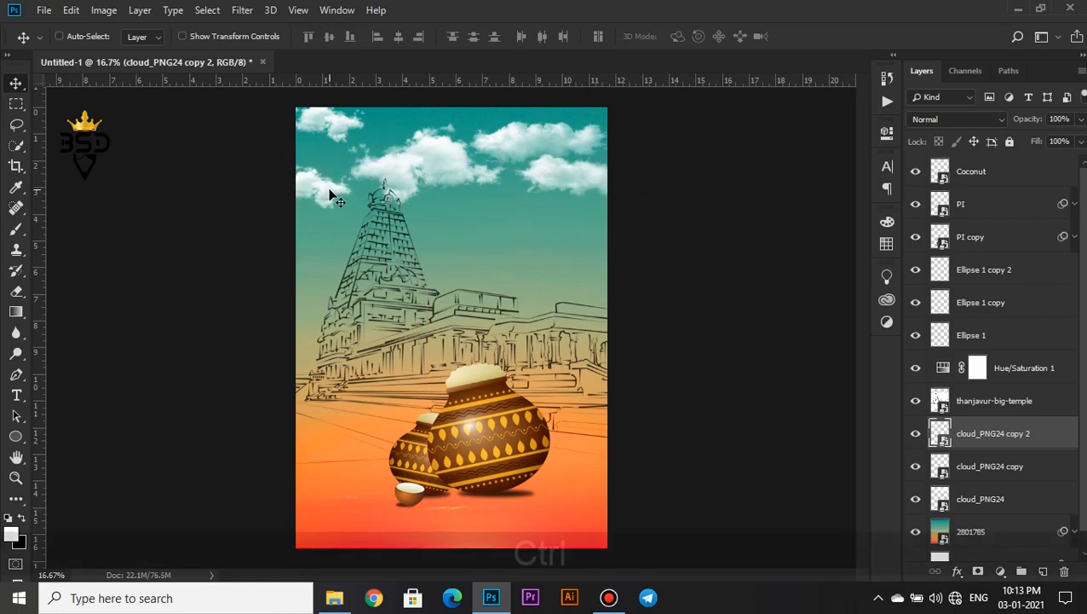
{"action": "key", "text": "ctrl+t"}
{"action": "right_click", "coordinate": [332, 187]}
{"action": "left_click", "coordinate": [384, 375]}
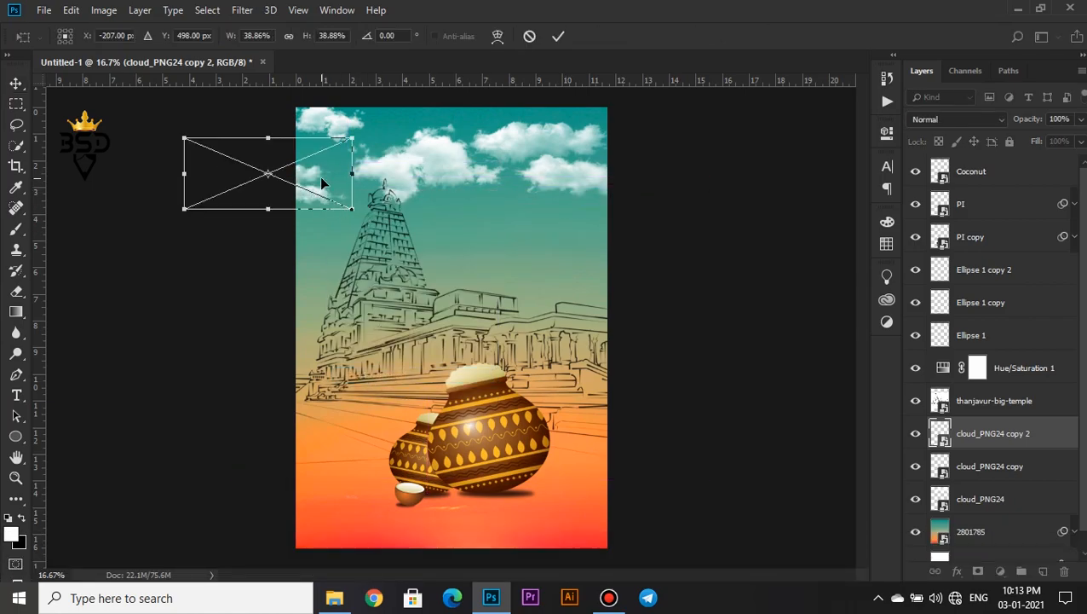
{"action": "key", "text": "Return"}
{"action": "left_click_drag", "start_coordinate": [310, 188], "coordinate": [616, 214], "text": "alt"}
{"action": "key", "text": "ctrl+alt+z"}
{"action": "right_click", "coordinate": [323, 199]}
{"action": "left_click", "coordinate": [337, 207]}
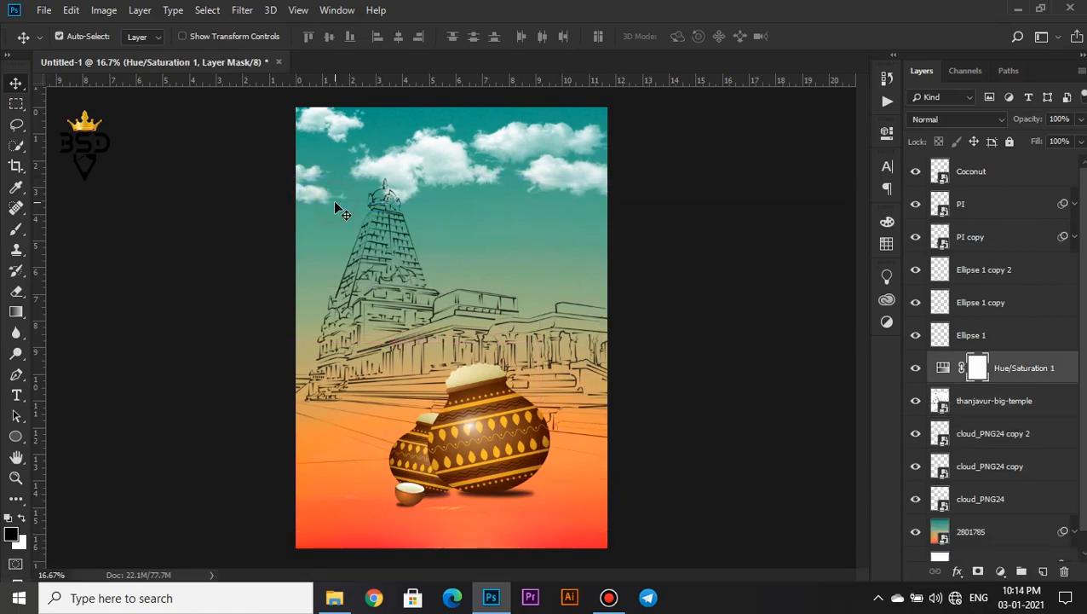
Duplicate the second cloud copy, place it in the sky to the right of the temple tower and set its opacity to 37%
{"action": "left_click", "coordinate": [974, 402]}
{"action": "left_click", "coordinate": [982, 433]}
{"action": "key", "text": "ctrl+j"}
{"action": "key", "text": "ctrl+t"}
{"action": "left_click_drag", "start_coordinate": [316, 181], "coordinate": [558, 206]}
{"action": "key", "text": "Return"}
{"action": "left_click_drag", "start_coordinate": [1027, 119], "coordinate": [976, 127]}
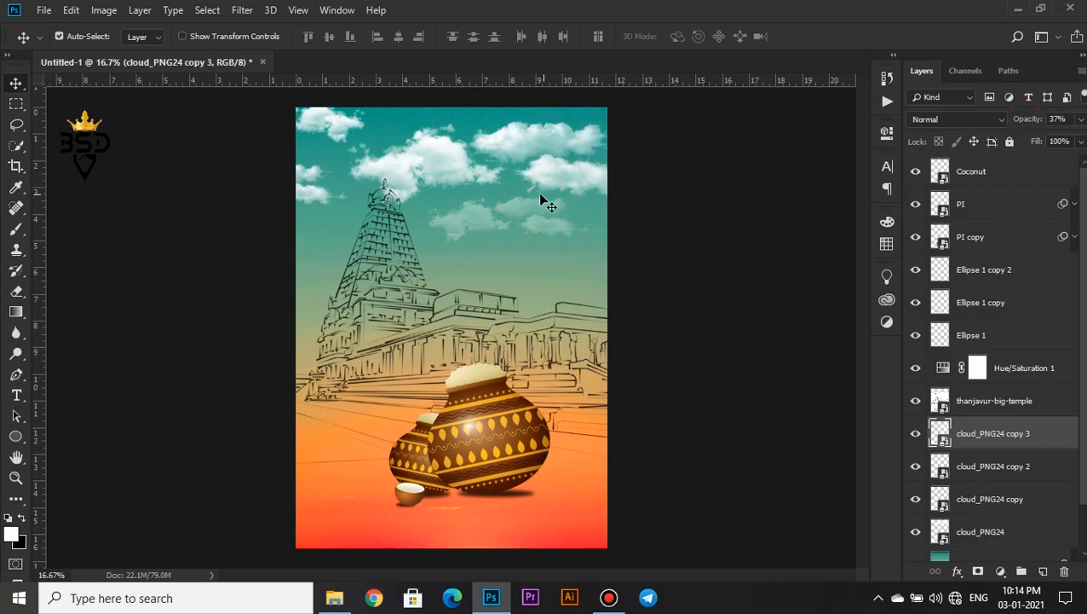
Draw a circle about 635 px wide above the Hue/Saturation layer and position it in the sky right of the temple tower
{"action": "left_click", "coordinate": [983, 398]}
{"action": "left_click", "coordinate": [1014, 373]}
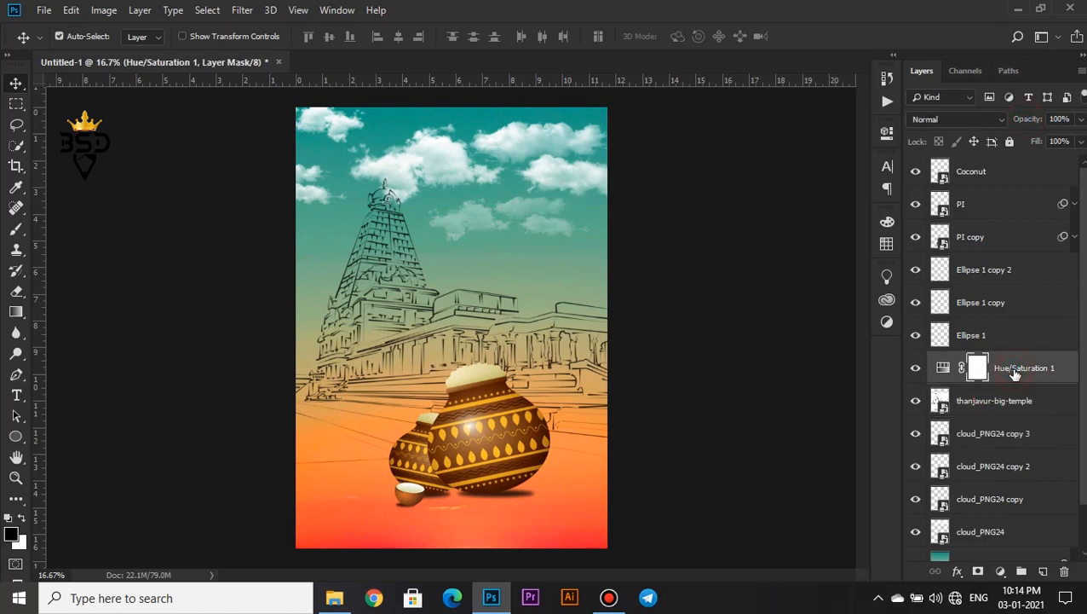
{"action": "left_click", "coordinate": [995, 568]}
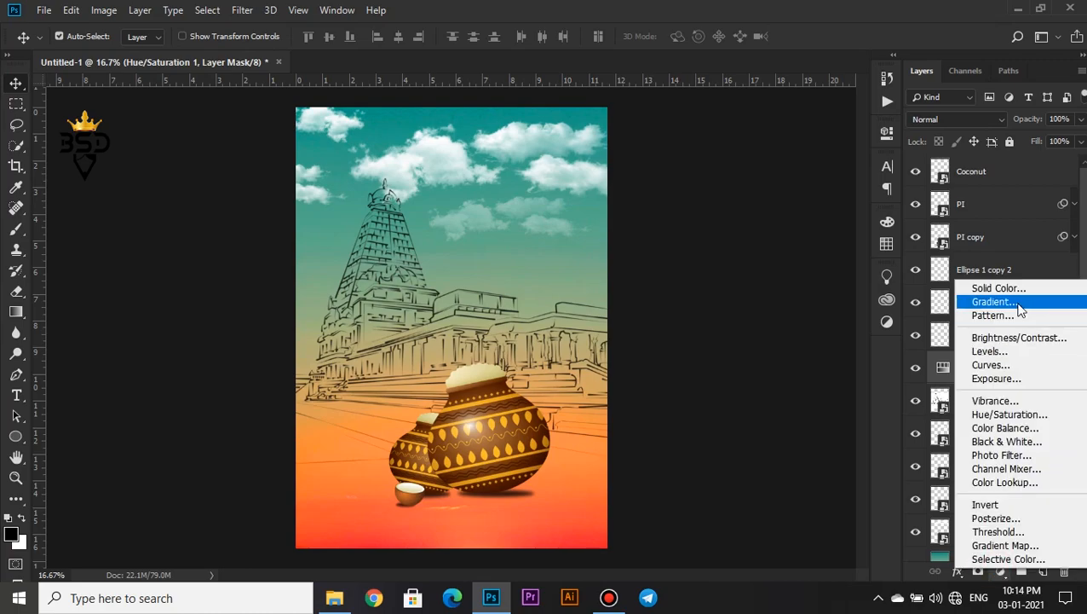
{"action": "left_click", "coordinate": [783, 305]}
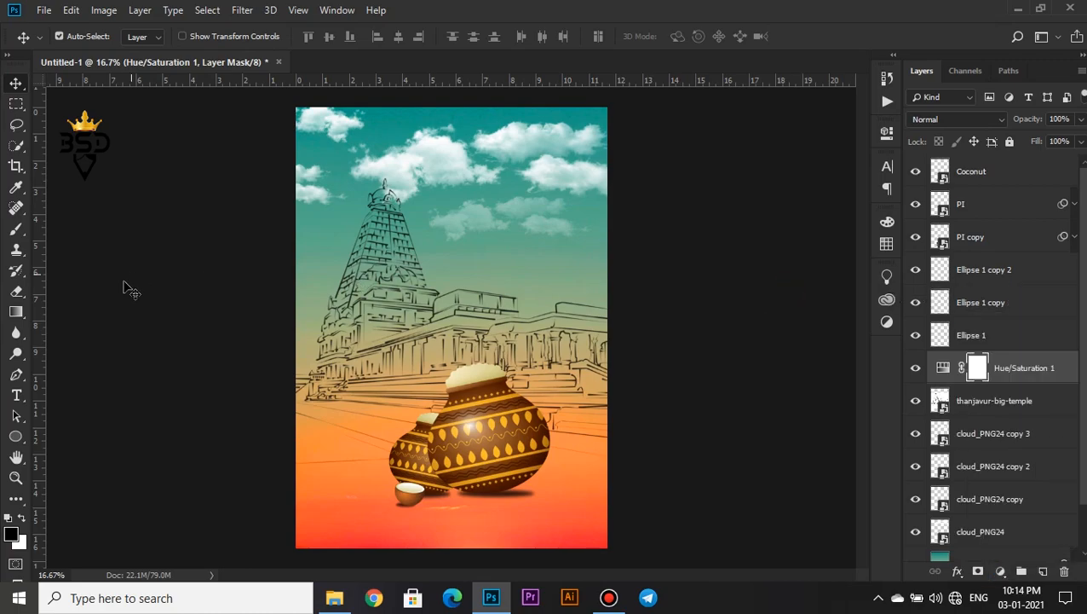
{"action": "left_click", "coordinate": [15, 435]}
{"action": "left_click_drag", "start_coordinate": [463, 219], "coordinate": [576, 302]}
{"action": "key", "text": "v"}
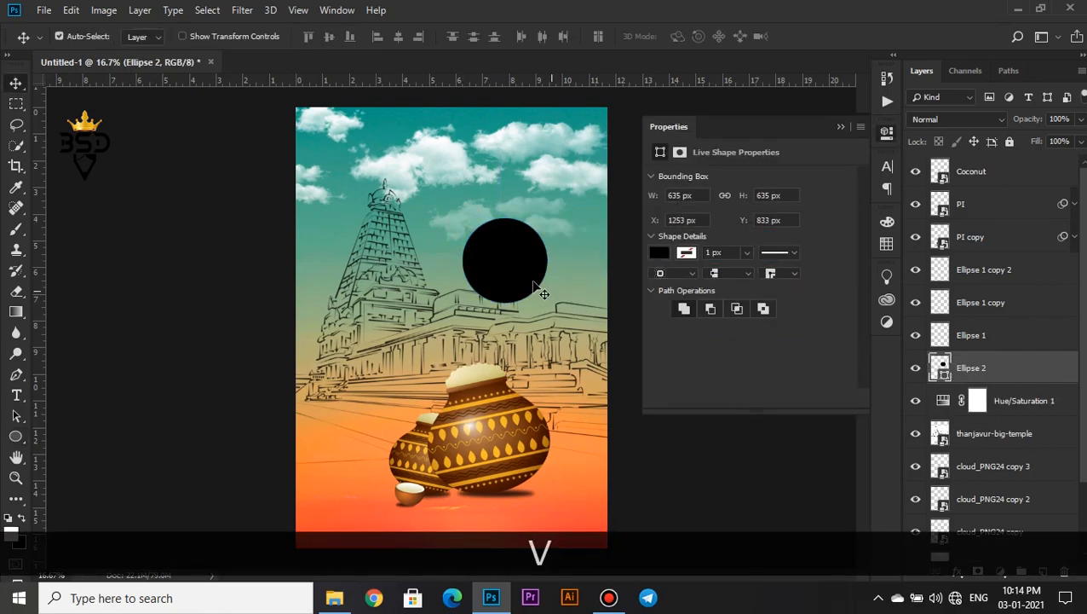
{"action": "left_click_drag", "start_coordinate": [516, 256], "coordinate": [505, 234]}
Fill the circle with yellow and darken the colour slightly to #f0f00b
{"action": "left_click", "coordinate": [657, 251]}
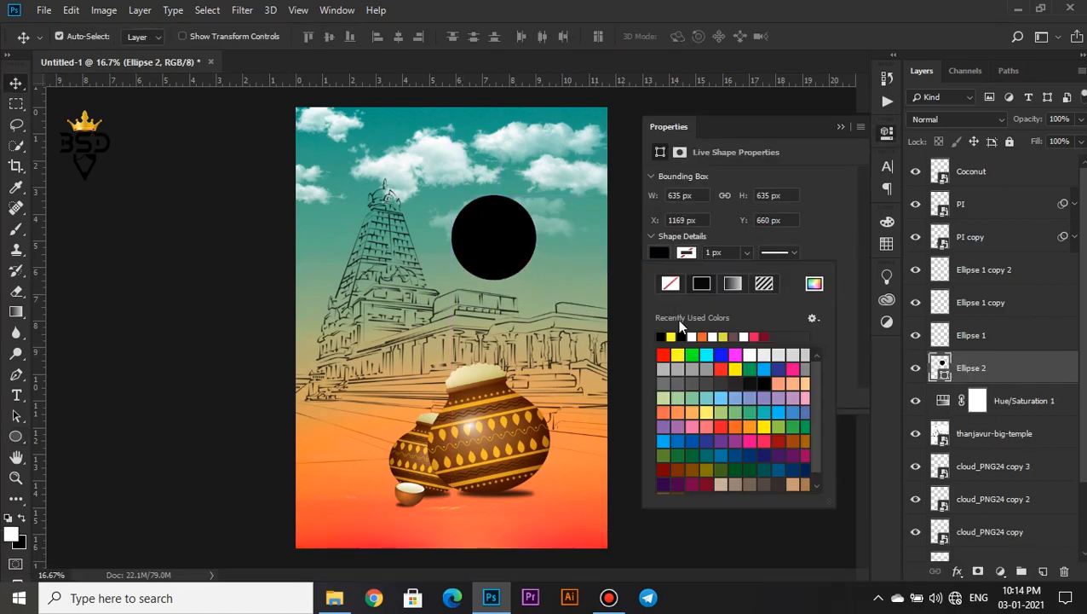
{"action": "left_click", "coordinate": [671, 335]}
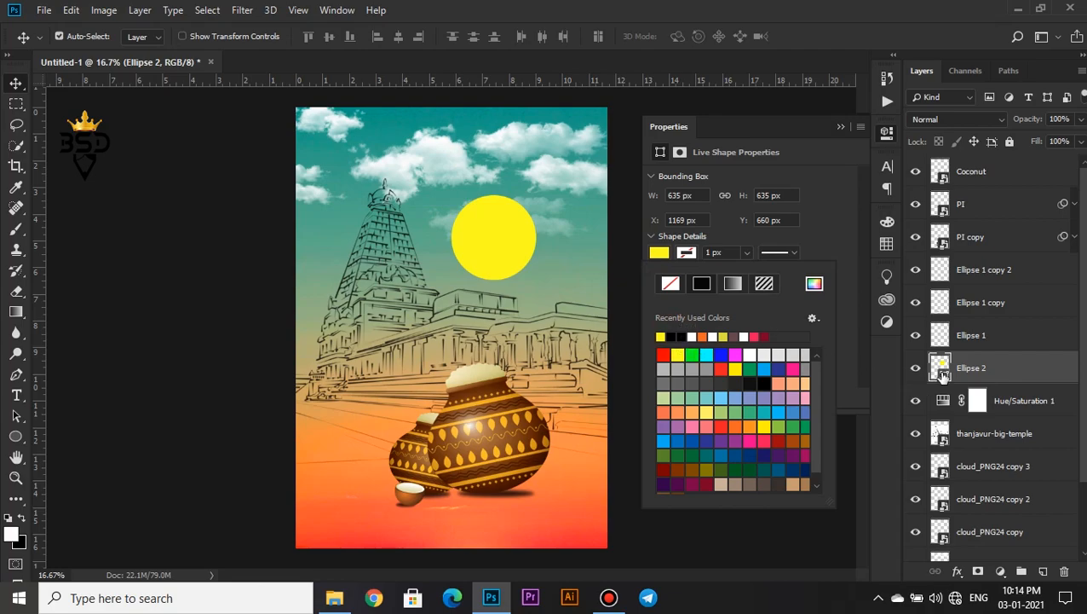
{"action": "double_click", "coordinate": [940, 368]}
{"action": "left_click", "coordinate": [860, 315]}
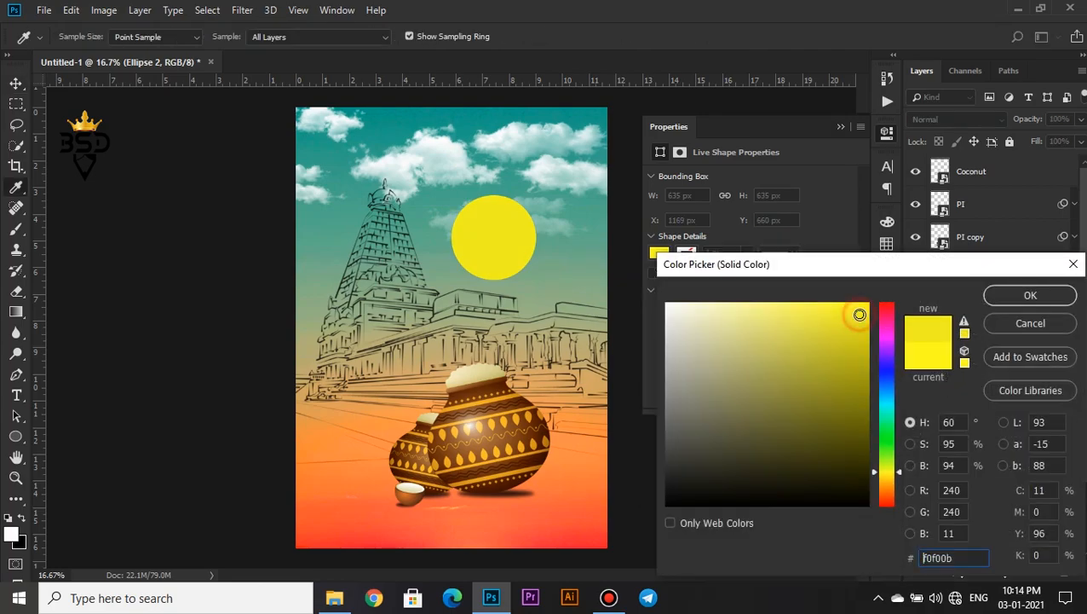
{"action": "left_click", "coordinate": [1022, 293]}
Rasterize and soften the yellow circle with a Gaussian Blur, and shift it closer to the temple tower
{"action": "right_click", "coordinate": [996, 374]}
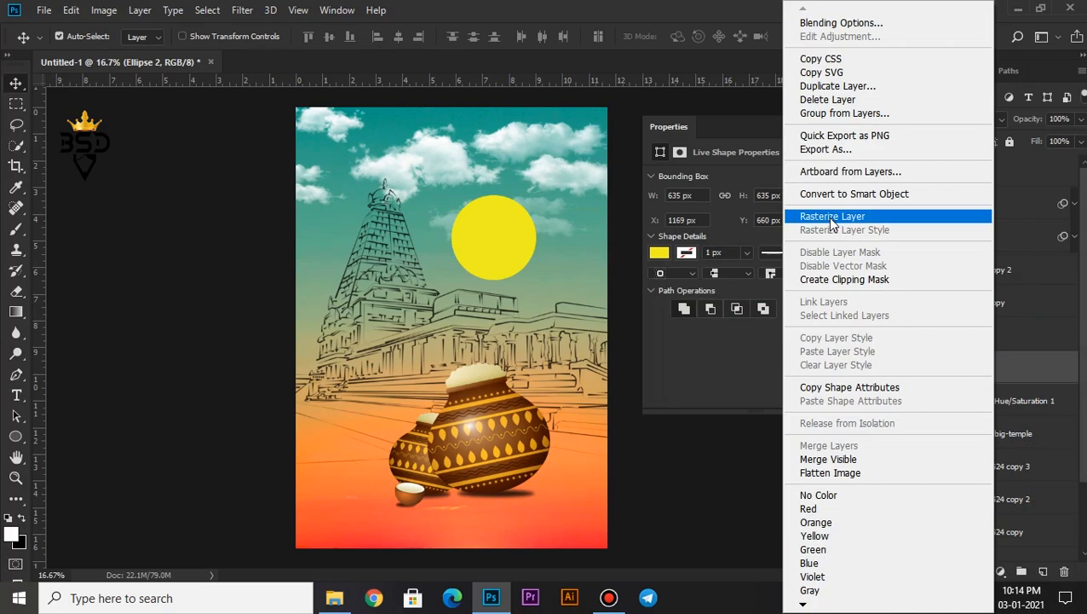
{"action": "left_click", "coordinate": [830, 218]}
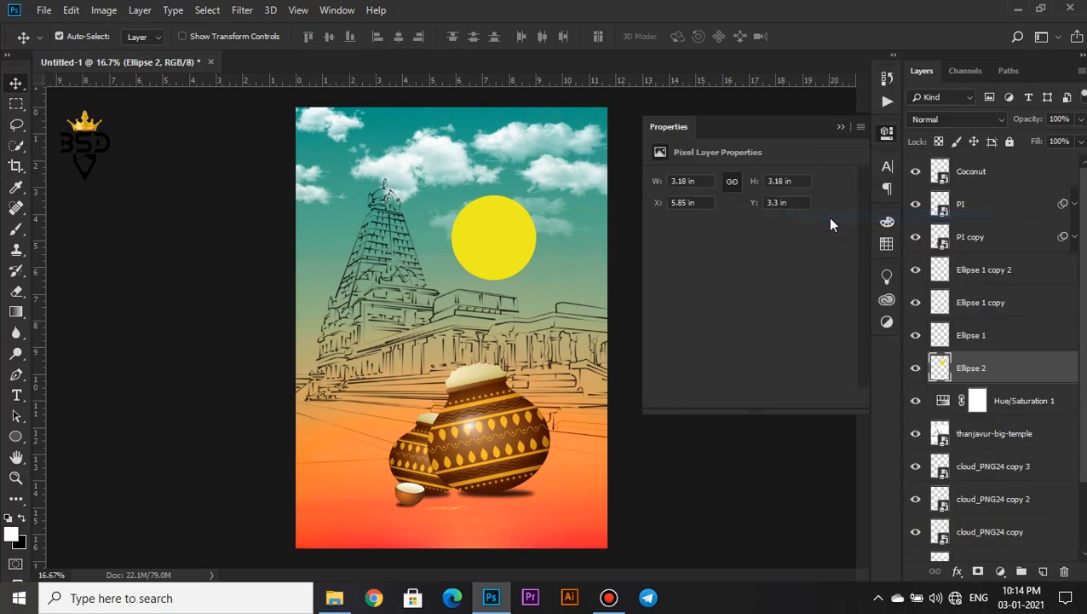
{"action": "left_click", "coordinate": [242, 10]}
{"action": "mouse_move", "coordinate": [281, 235]}
{"action": "left_click", "coordinate": [485, 247]}
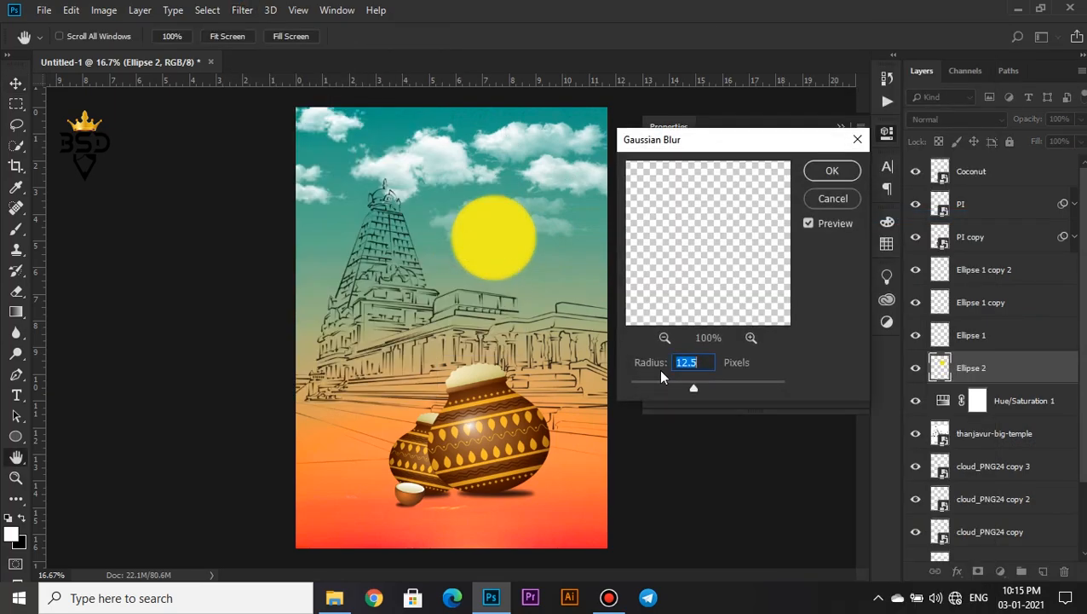
{"action": "left_click_drag", "start_coordinate": [695, 392], "coordinate": [714, 389]}
{"action": "left_click", "coordinate": [833, 172]}
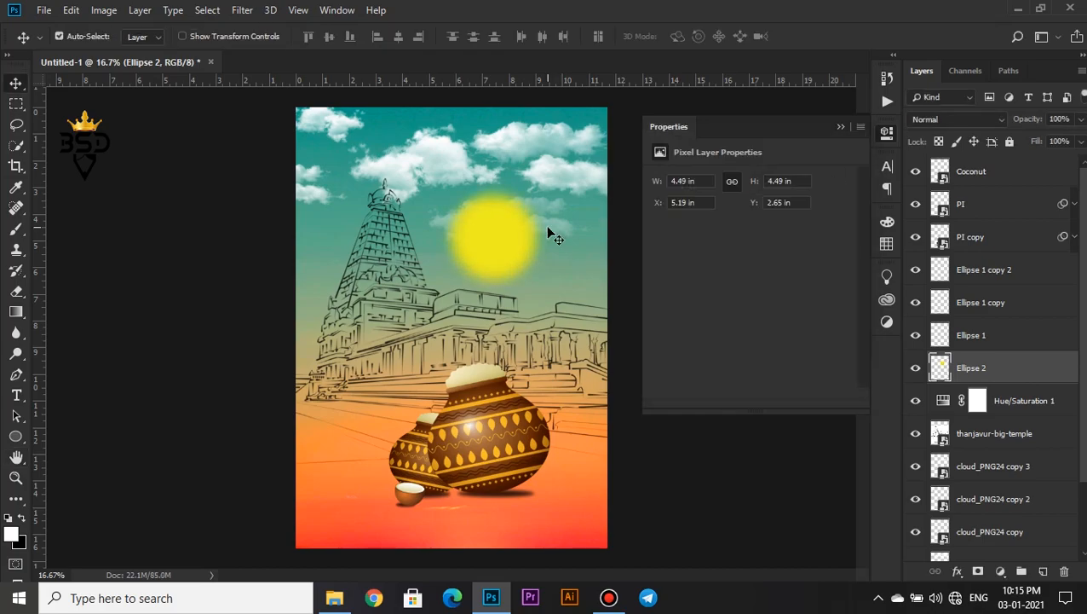
{"action": "left_click_drag", "start_coordinate": [498, 248], "coordinate": [484, 233]}
{"action": "left_click", "coordinate": [841, 127]}
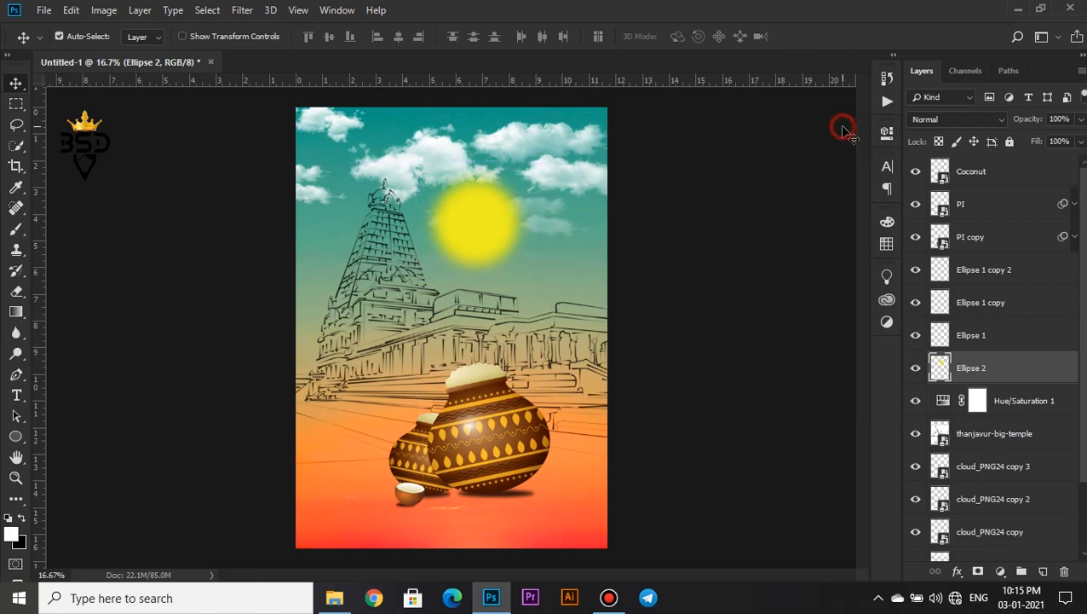
Place the birds-png-image1-birds-flying image over the sun, scaled to about 50.5%
{"action": "left_click", "coordinate": [341, 595]}
{"action": "left_click", "coordinate": [250, 226]}
{"action": "left_click_drag", "start_coordinate": [250, 226], "coordinate": [491, 556]}
{"action": "left_click_drag", "start_coordinate": [490, 483], "coordinate": [461, 221]}
{"action": "left_click_drag", "start_coordinate": [622, 160], "coordinate": [564, 176]}
{"action": "key", "text": "Return"}
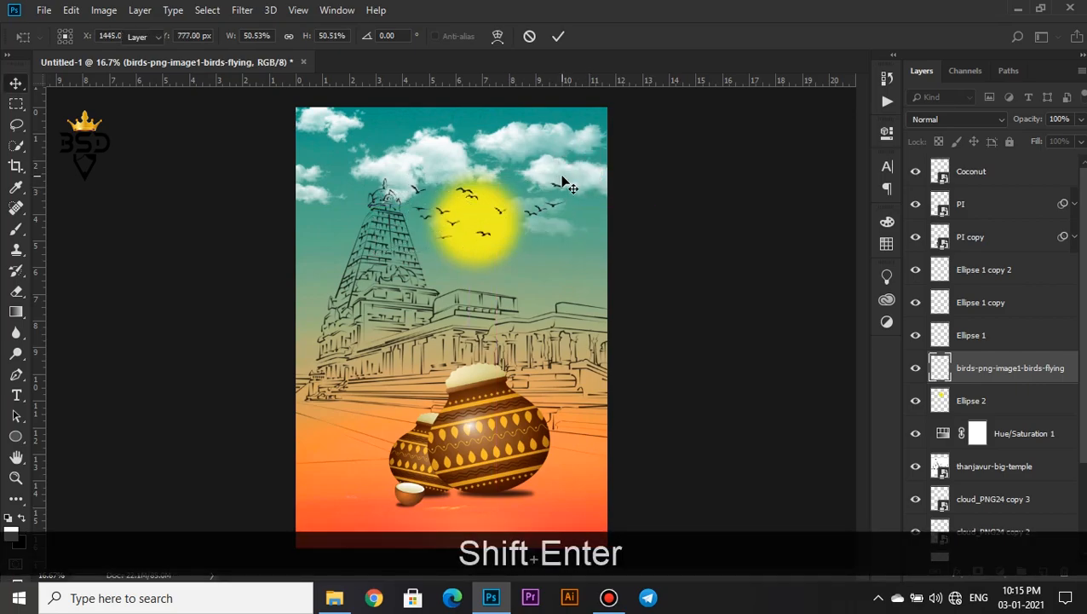
Rescale the birds to about 51% and shift them slightly right across the sun's upper part
{"action": "key", "text": "ctrl+equal"}
{"action": "scroll", "coordinate": [861, 319], "scroll_direction": "up", "scroll_amount": 3}
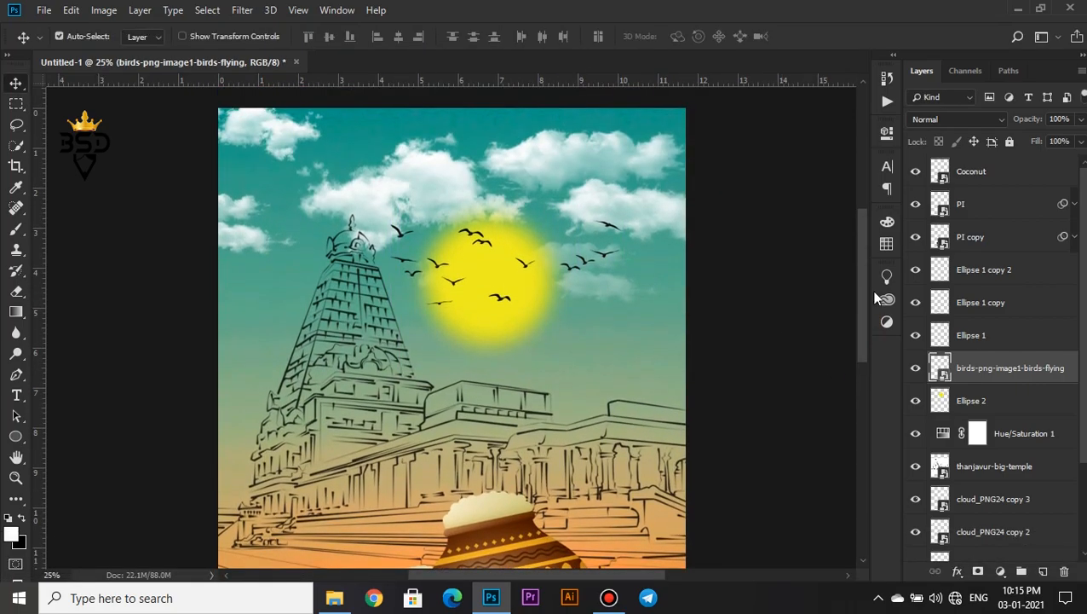
{"action": "key", "text": "ctrl+t"}
{"action": "left_click_drag", "start_coordinate": [625, 215], "coordinate": [615, 222]}
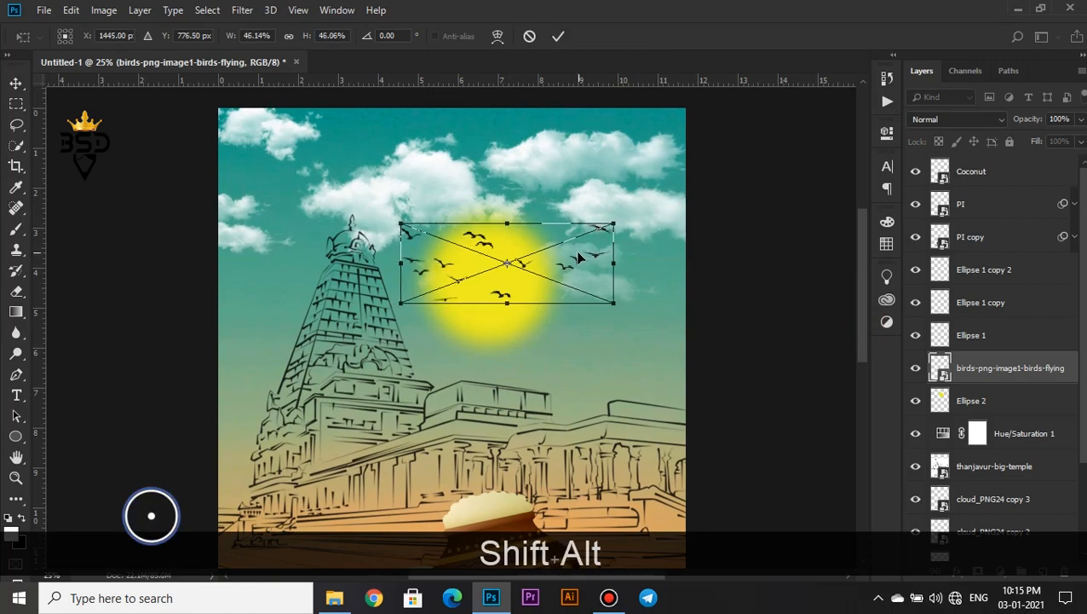
{"action": "left_click_drag", "start_coordinate": [596, 260], "coordinate": [588, 251]}
{"action": "left_click_drag", "start_coordinate": [623, 217], "coordinate": [645, 208]}
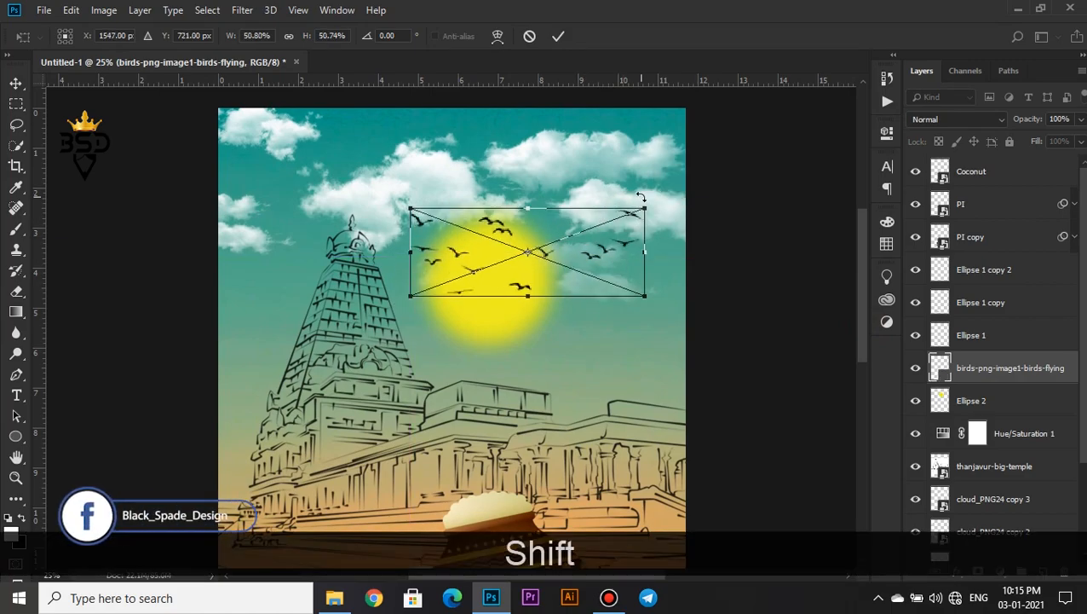
{"action": "key", "text": "Return"}
{"action": "key", "text": "ctrl+minus"}
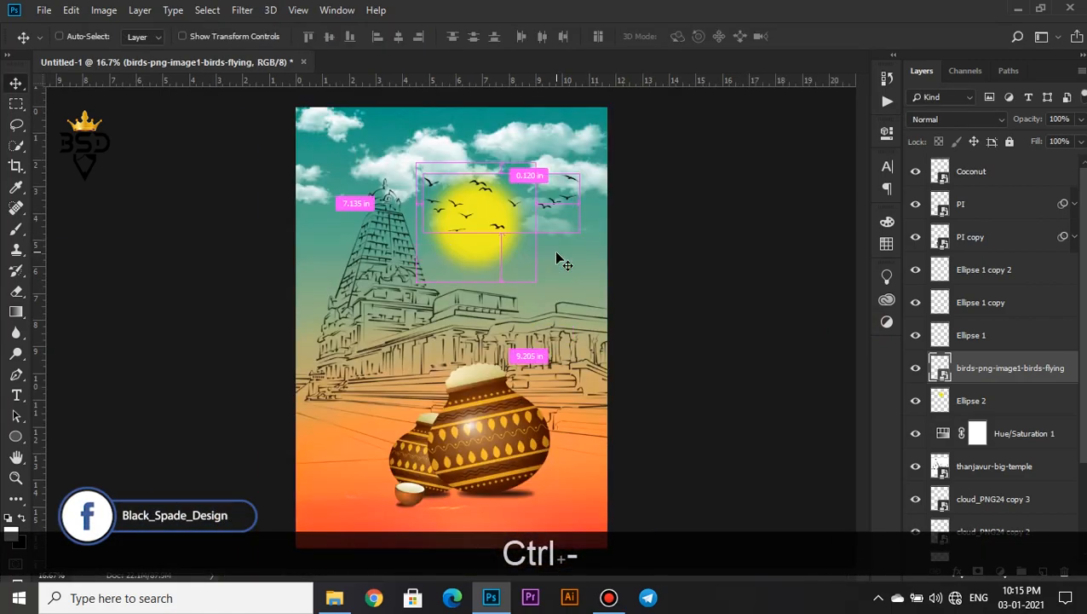
Place the Cane image behind the large pot's right side, rising in front of the temple sketch
{"action": "left_click", "coordinate": [335, 597]}
{"action": "left_click_drag", "start_coordinate": [356, 193], "coordinate": [514, 463]}
{"action": "left_click_drag", "start_coordinate": [461, 316], "coordinate": [532, 365]}
{"action": "left_click_drag", "start_coordinate": [552, 300], "coordinate": [571, 284]}
{"action": "left_click_drag", "start_coordinate": [539, 354], "coordinate": [564, 344]}
{"action": "key", "text": "Return"}
Darken the cane with a Curves adjustment, moving the RGB black point to input 46
{"action": "key", "text": "ctrl+equal"}
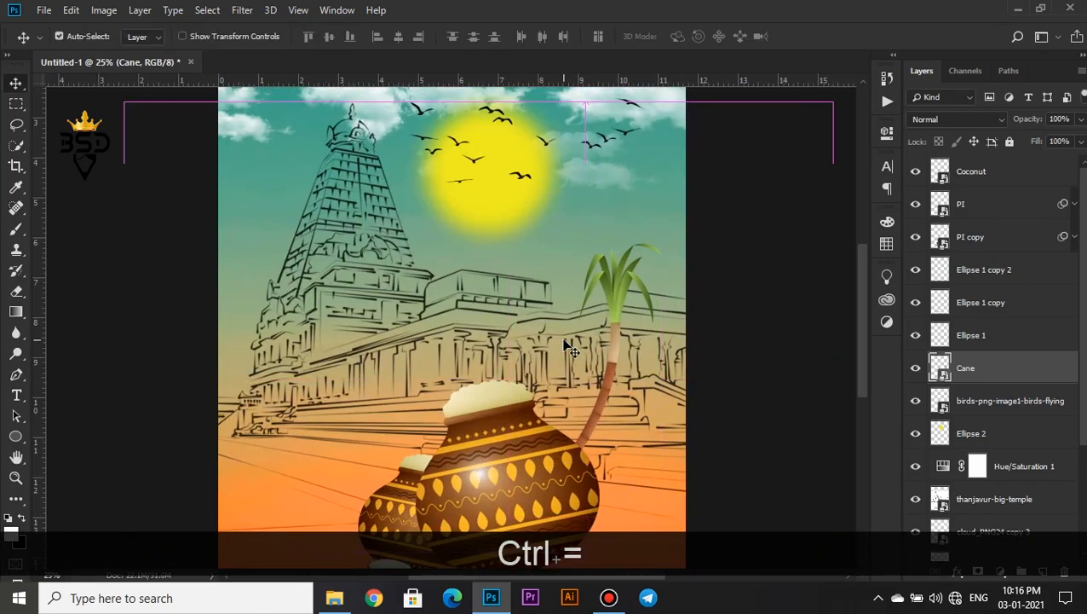
{"action": "key", "text": "ctrl+m"}
{"action": "left_click_drag", "start_coordinate": [615, 76], "coordinate": [773, 107]}
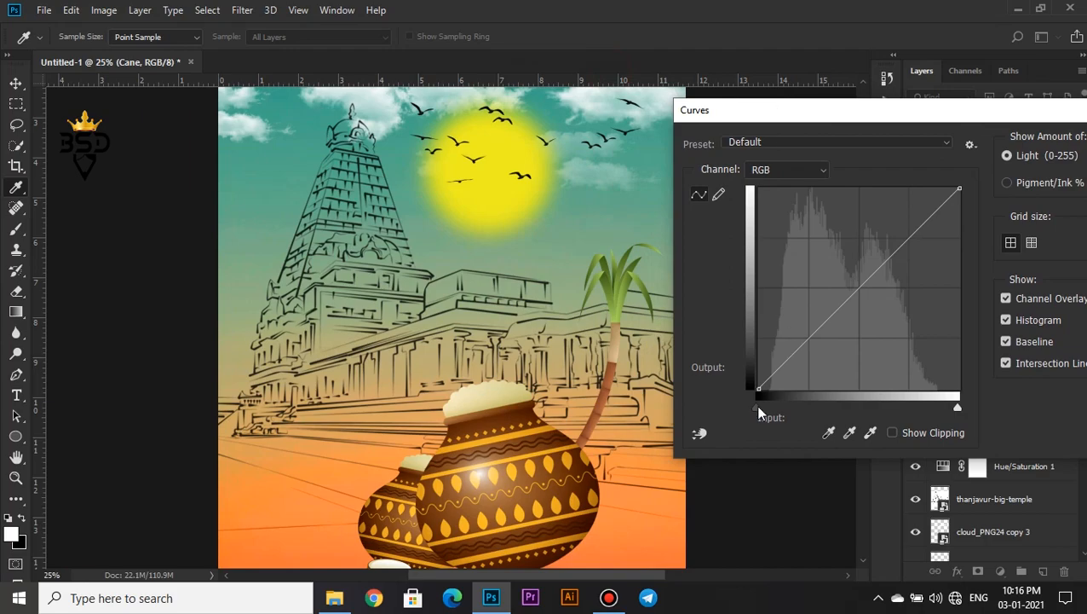
{"action": "left_click_drag", "start_coordinate": [768, 408], "coordinate": [795, 406]}
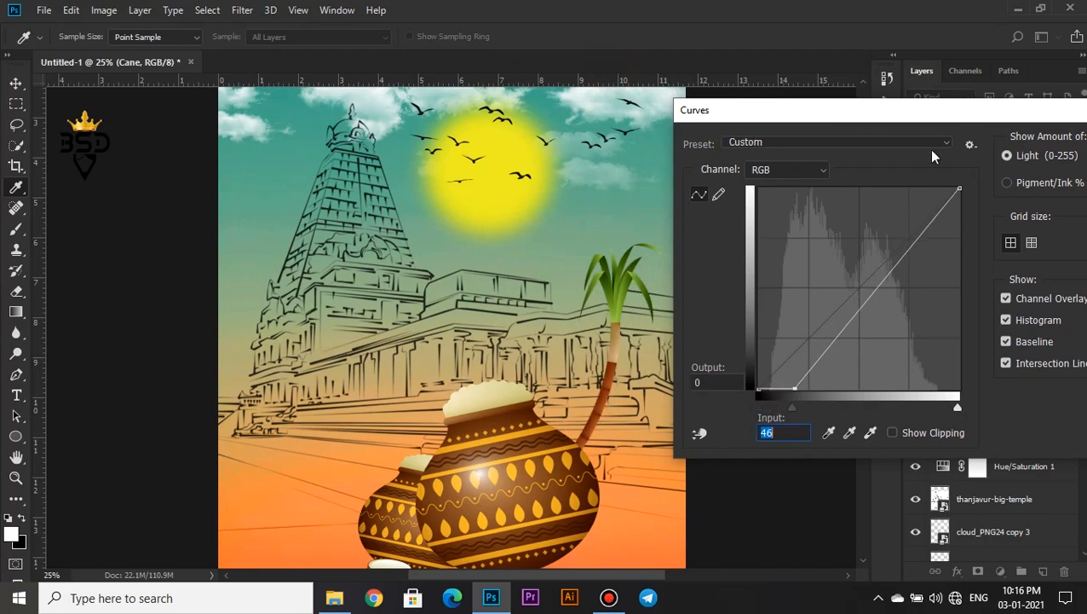
{"action": "left_click_drag", "start_coordinate": [967, 118], "coordinate": [714, 168]}
{"action": "left_click", "coordinate": [905, 198]}
{"action": "left_click", "coordinate": [1074, 372]}
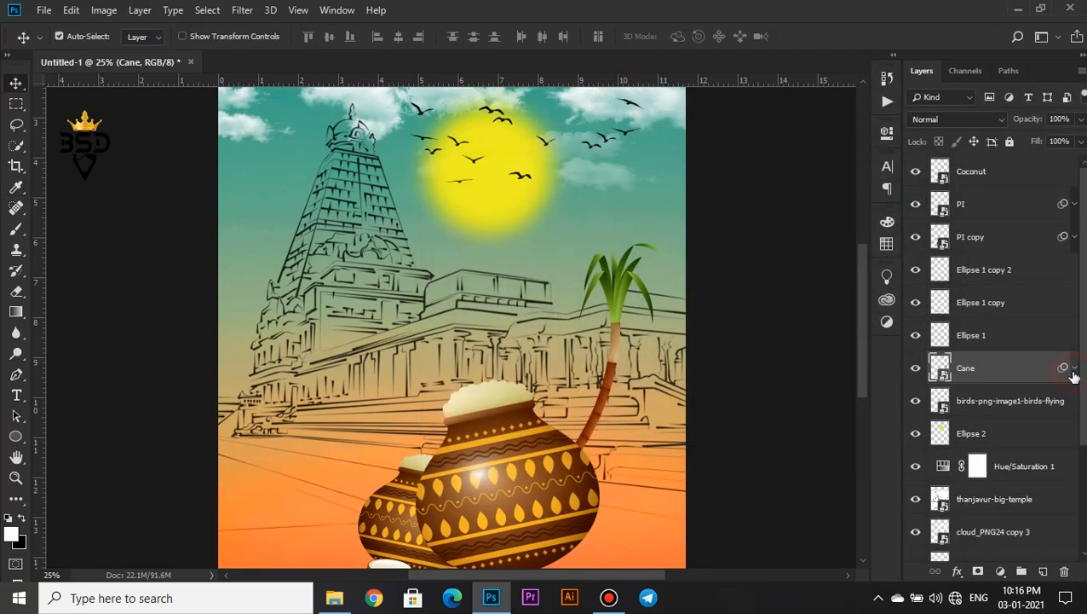
Duplicate the cane and position a smaller, slightly tilted copy to its left behind the large pot
{"action": "key", "text": "ctrl+j"}
{"action": "key", "text": "ctrl+t"}
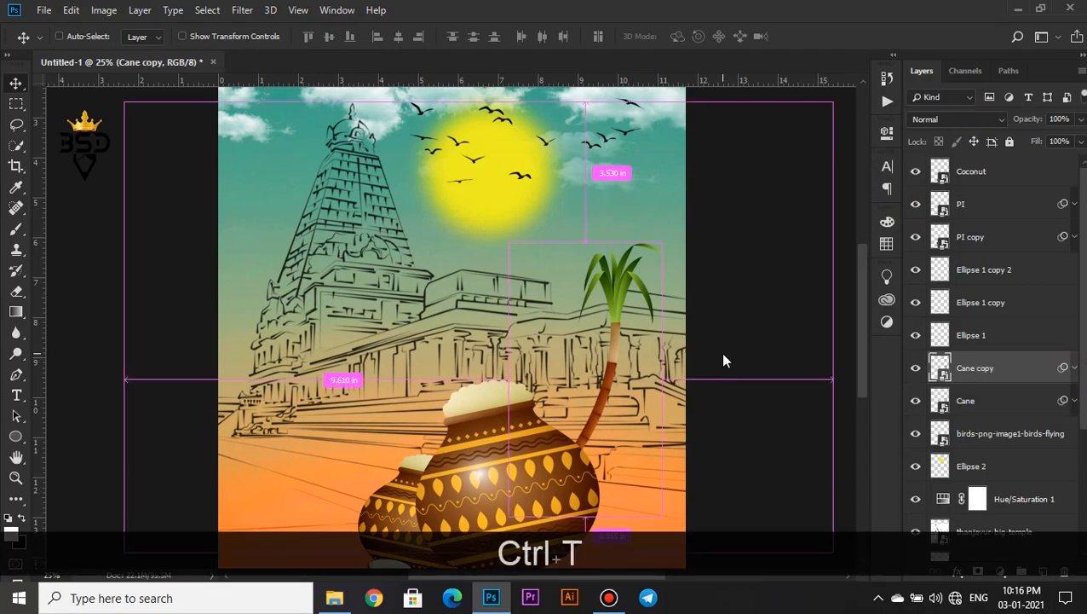
{"action": "left_click", "coordinate": [558, 246]}
{"action": "left_click_drag", "start_coordinate": [635, 223], "coordinate": [610, 303]}
{"action": "key", "text": "Return"}
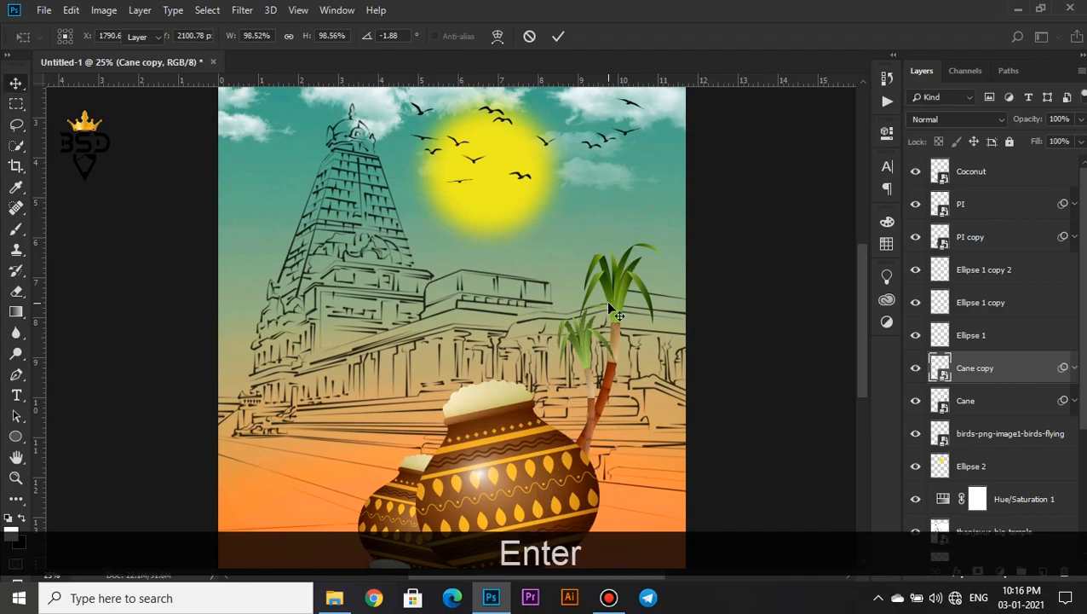
Place the indian mandala pattern image over the poster's lower half, on a layer above both canes
{"action": "key", "text": "ctrl+minus"}
{"action": "key", "text": "ctrl+minus"}
{"action": "key", "text": "ctrl+equal"}
{"action": "key", "text": "ctrl+equal"}
{"action": "left_click_drag", "start_coordinate": [859, 321], "coordinate": [863, 370]}
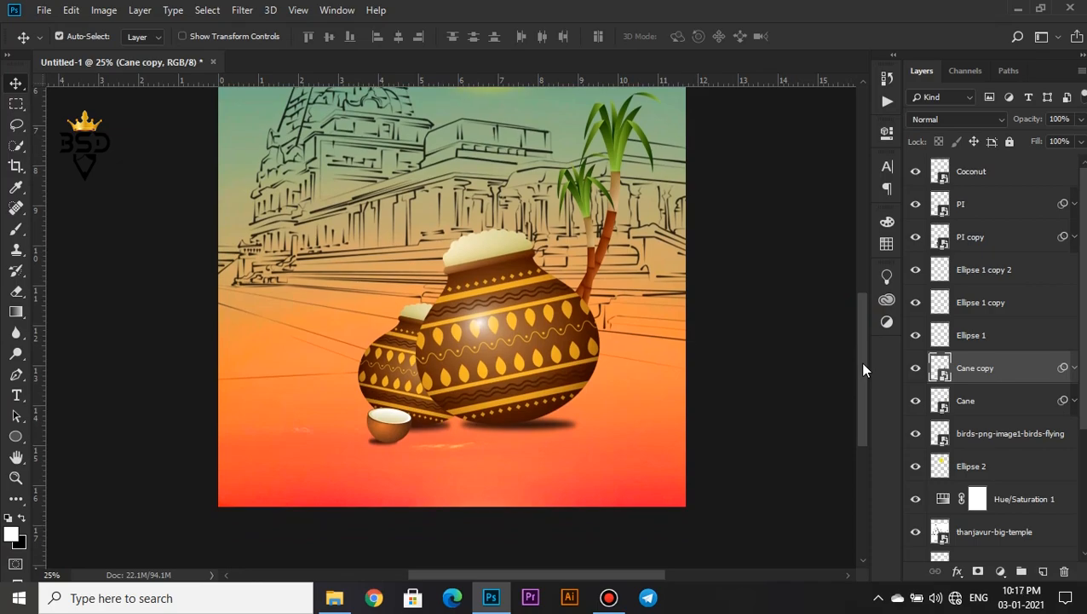
{"action": "left_click", "coordinate": [334, 597]}
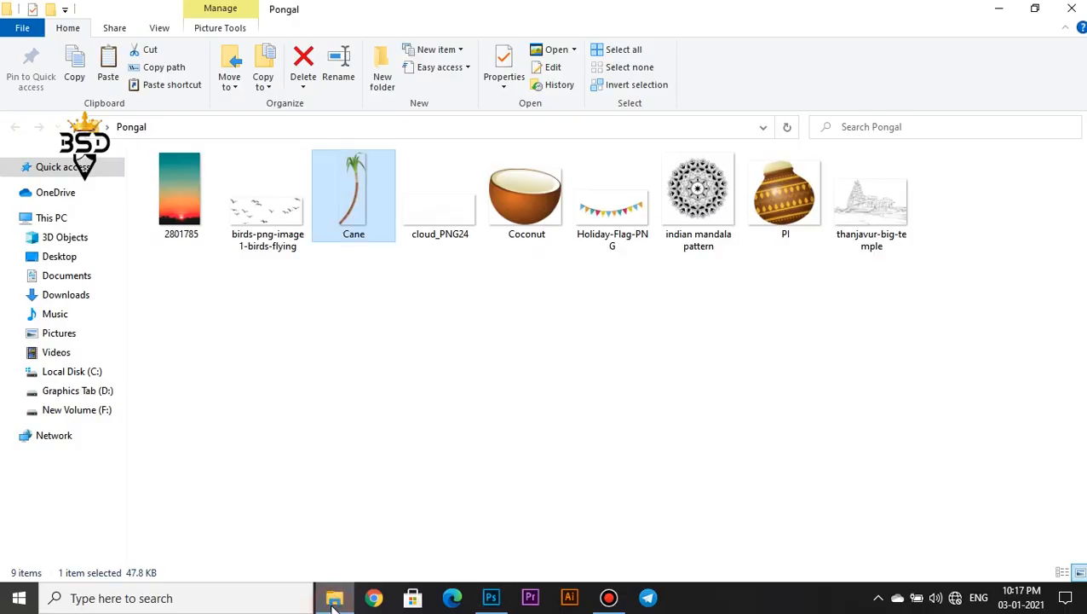
{"action": "left_click", "coordinate": [700, 192]}
{"action": "left_click_drag", "start_coordinate": [700, 193], "coordinate": [464, 387]}
{"action": "key", "text": "ctrl+minus"}
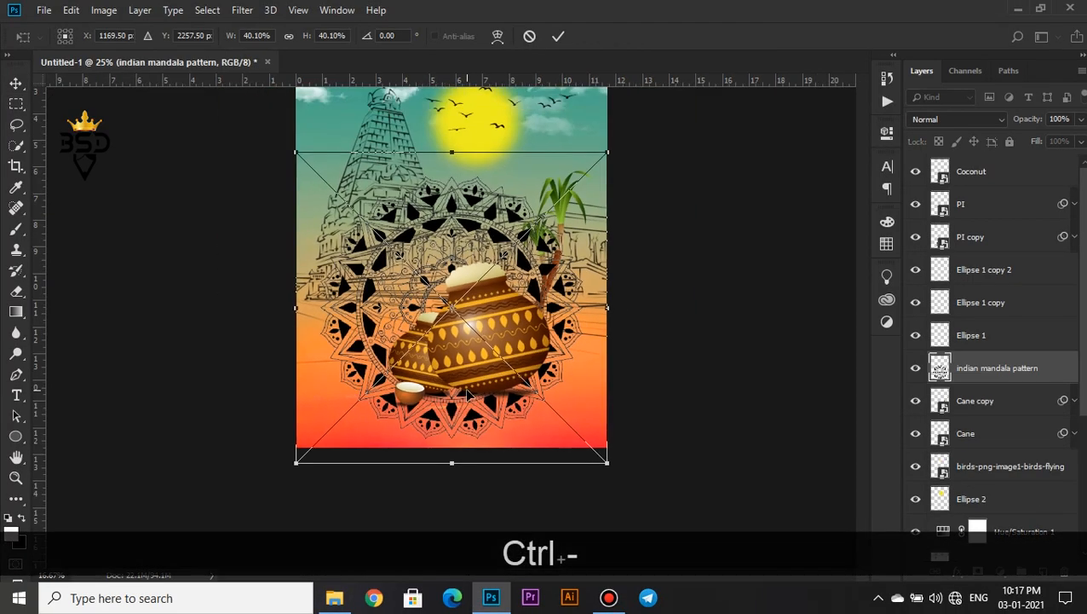
{"action": "key", "text": "ctrl+minus"}
Distort the indian mandala pattern into a flattened perspective shape lying on the ground beneath the pots
{"action": "left_click_drag", "start_coordinate": [339, 275], "coordinate": [369, 408]}
{"action": "left_click_drag", "start_coordinate": [571, 275], "coordinate": [537, 424]}
{"action": "left_click_drag", "start_coordinate": [369, 408], "coordinate": [367, 425]}
{"action": "left_click_drag", "start_coordinate": [333, 508], "coordinate": [319, 509]}
{"action": "left_click_drag", "start_coordinate": [571, 510], "coordinate": [580, 510]}
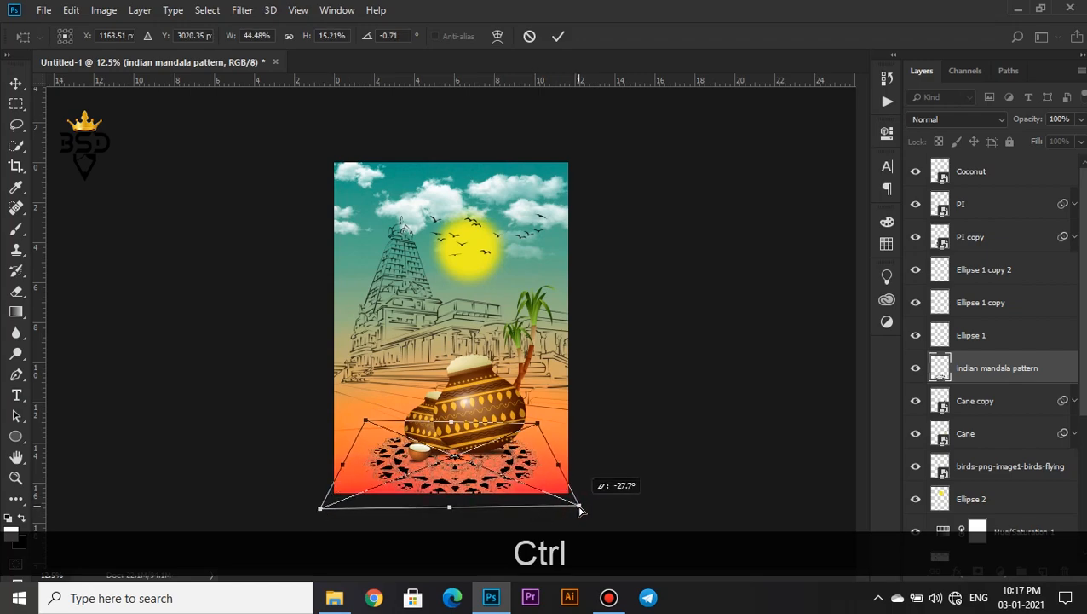
{"action": "left_click_drag", "start_coordinate": [538, 423], "coordinate": [541, 423]}
{"action": "key", "text": "Return"}
Nudge the mandala up and slightly right, and move its layer below both canes and the birds layer
{"action": "key", "text": "Up"}
{"action": "key", "text": "Up"}
{"action": "key", "text": "Right"}
{"action": "key", "text": "Right"}
{"action": "key", "text": "Right"}
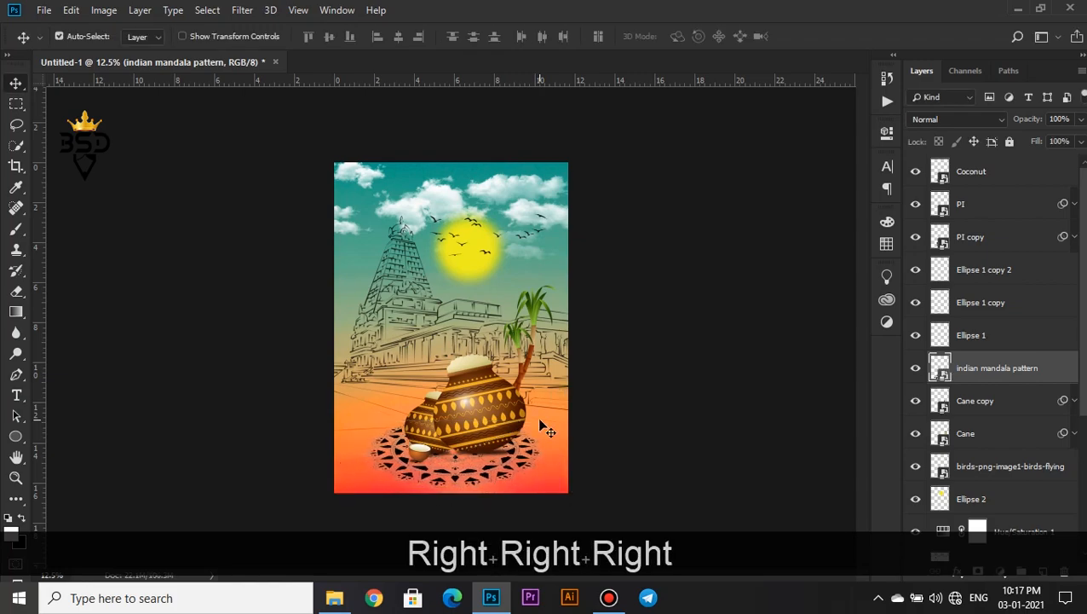
{"action": "key", "text": "Up"}
{"action": "key", "text": "Up"}
{"action": "key", "text": "Up"}
{"action": "left_click_drag", "start_coordinate": [1005, 380], "coordinate": [995, 482]}
Apply a Color Overlay to the mandala, using a lighter tint of the poster's sampled orange, f9a362
{"action": "left_click", "coordinate": [958, 571]}
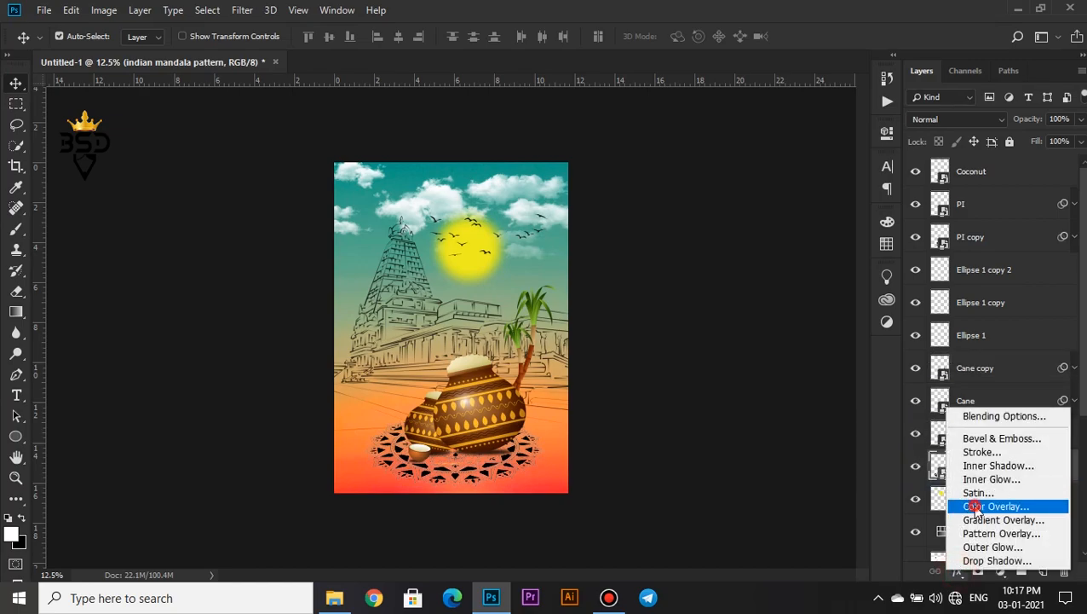
{"action": "left_click", "coordinate": [974, 507]}
{"action": "left_click", "coordinate": [847, 219]}
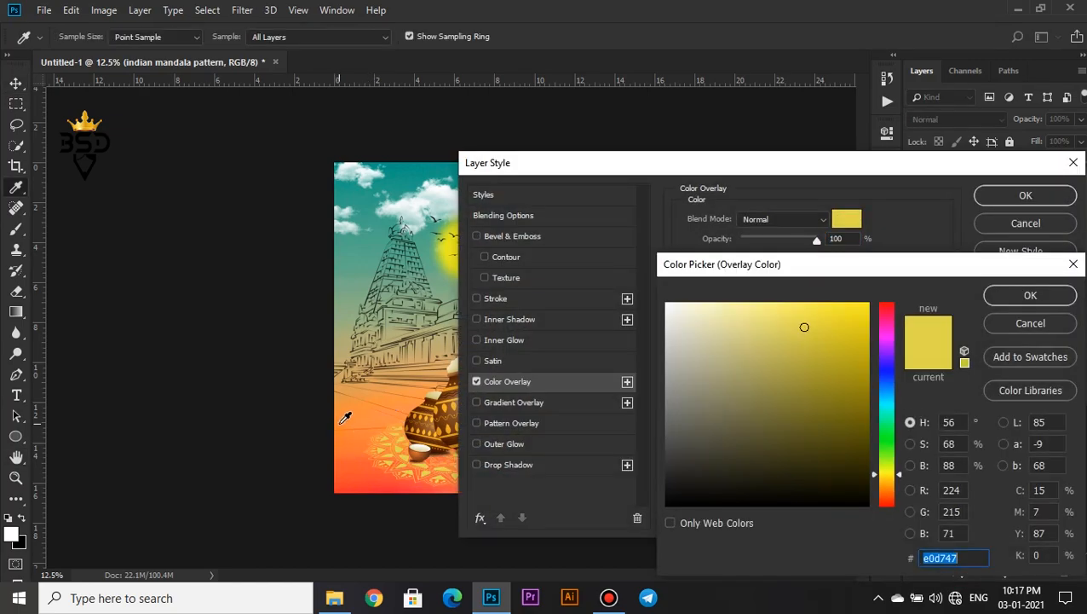
{"action": "left_click", "coordinate": [345, 418]}
{"action": "left_click", "coordinate": [385, 401]}
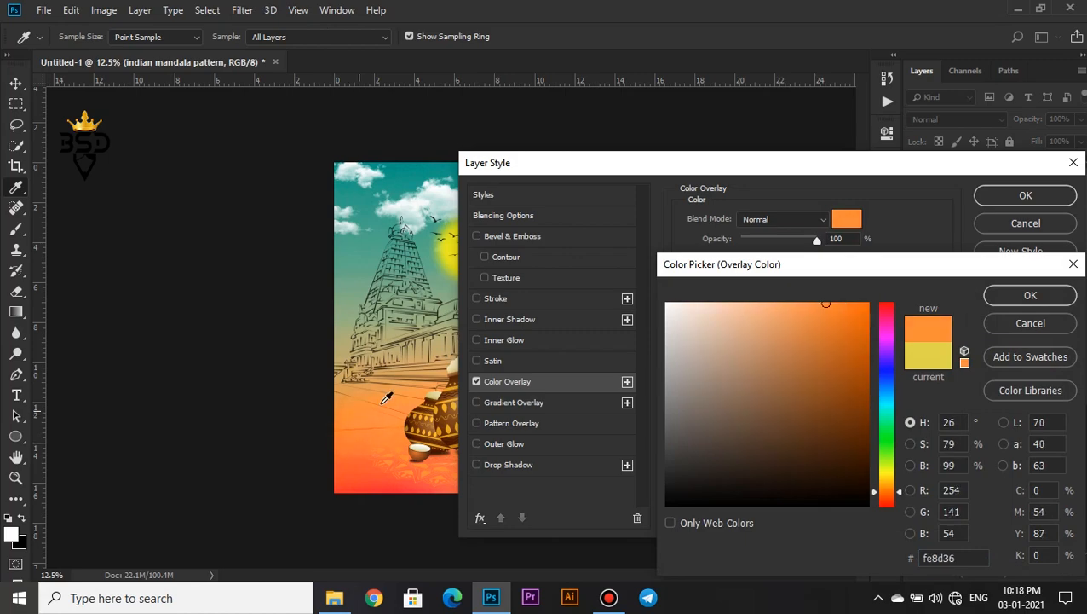
{"action": "mouse_move", "coordinate": [819, 311]}
{"action": "left_mouse_down"}
{"action": "mouse_move", "coordinate": [825, 327]}
{"action": "mouse_move", "coordinate": [798, 306]}
{"action": "left_mouse_up"}
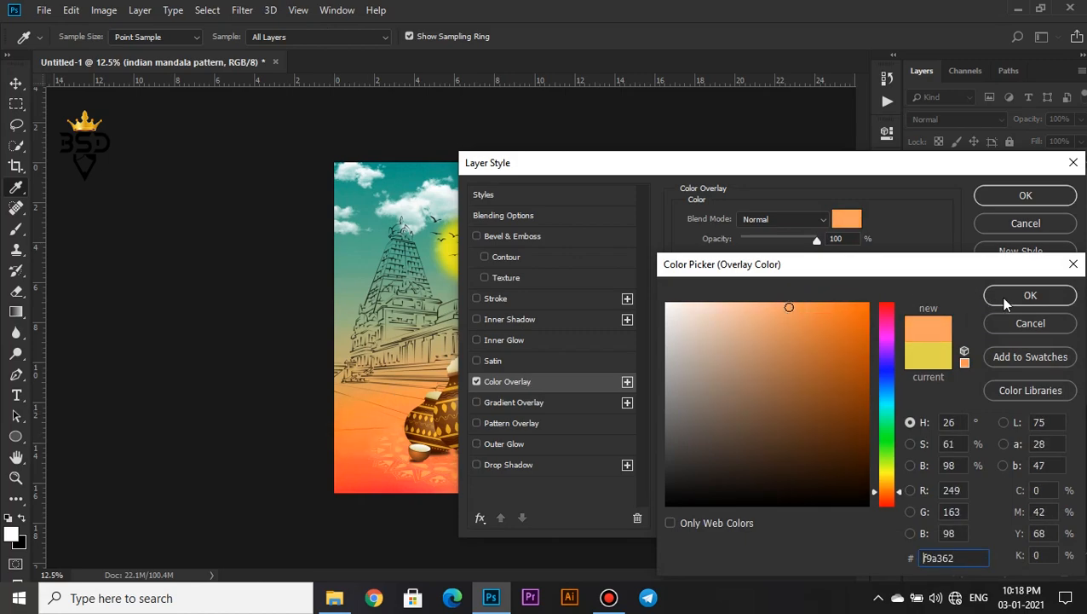
{"action": "left_click", "coordinate": [1006, 299]}
{"action": "key", "text": "v"}
{"action": "left_click", "coordinate": [1026, 195]}
Move the birds layer below the indian mandala pattern layer
{"action": "key", "text": "ctrl+equal"}
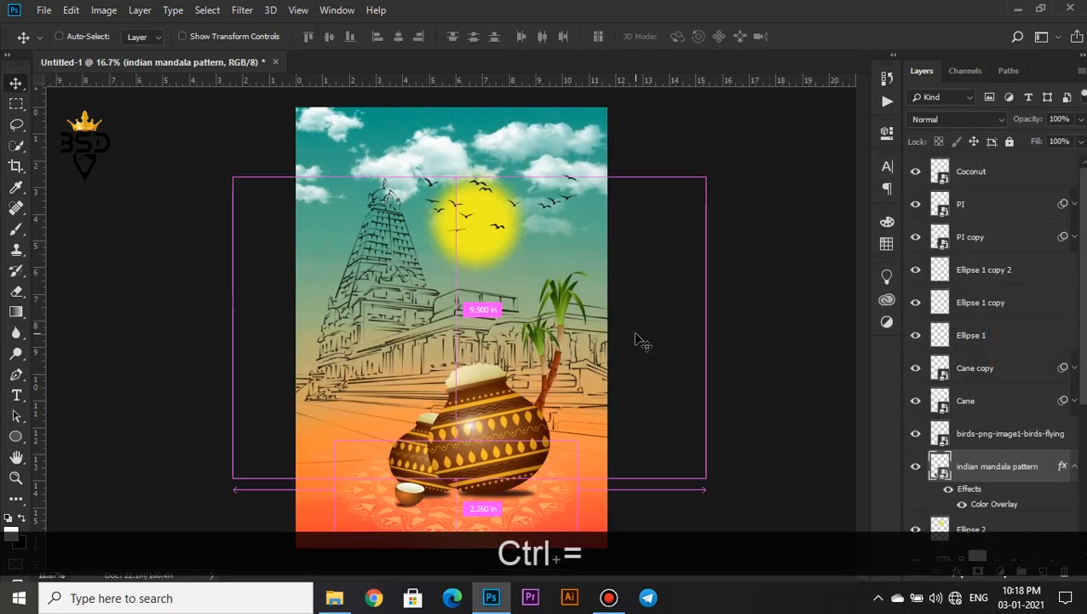
{"action": "key", "text": "ctrl+equal"}
{"action": "left_click_drag", "start_coordinate": [863, 259], "coordinate": [865, 288]}
{"action": "left_click_drag", "start_coordinate": [988, 439], "coordinate": [988, 510]}
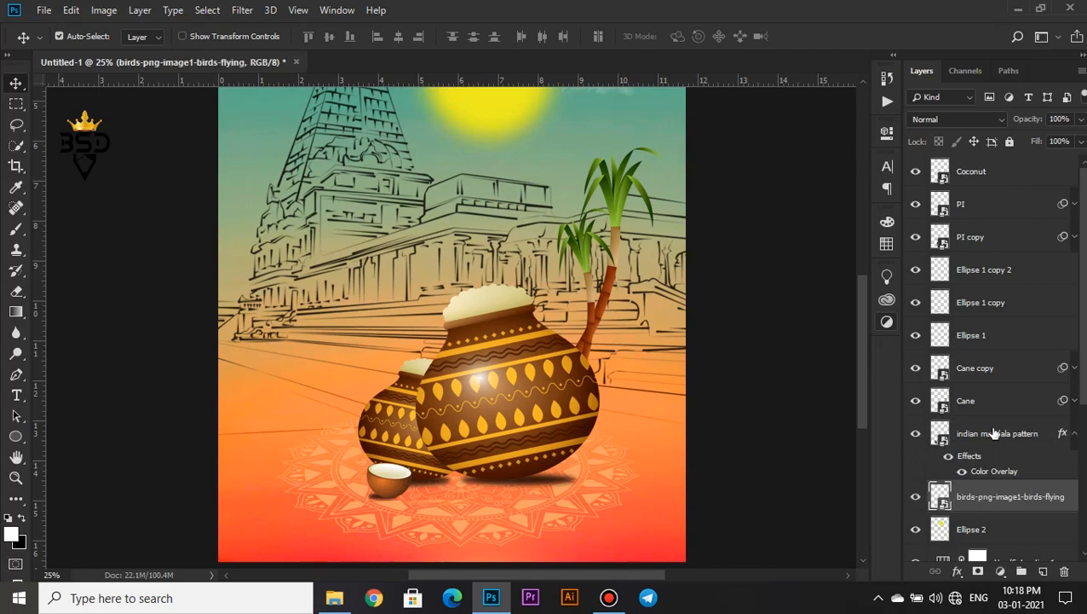
Select all layers from the indian mandala pattern up to Coconut and nudge them left together
{"action": "left_click", "coordinate": [994, 433]}
{"action": "left_click", "coordinate": [998, 176], "text": "shift"}
{"action": "key", "text": "Left"}
{"action": "key", "text": "Left"}
{"action": "key", "text": "Left"}
{"action": "key", "text": "Left"}
{"action": "key", "text": "Left"}
{"action": "key", "text": "Left"}
{"action": "key", "text": "Left"}
{"action": "key", "text": "Left"}
{"action": "key", "text": "Left"}
{"action": "key", "text": "Left"}
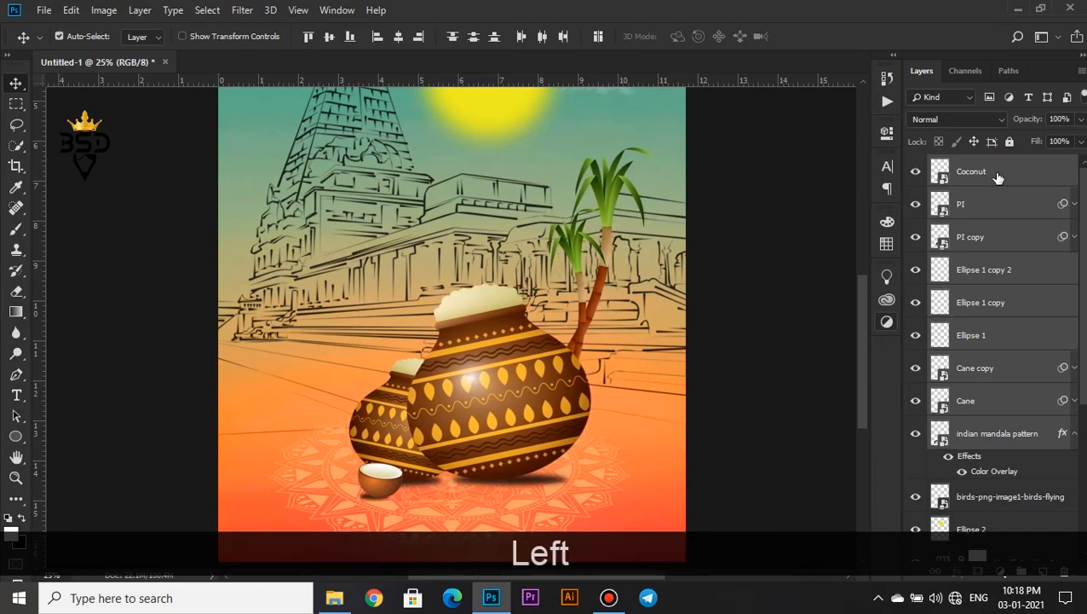
Scale the selected pots, canes, coconut and mandala to about 102% and shift the group up and slightly left
{"action": "key", "text": "ctrl+minus"}
{"action": "key", "text": "ctrl+t"}
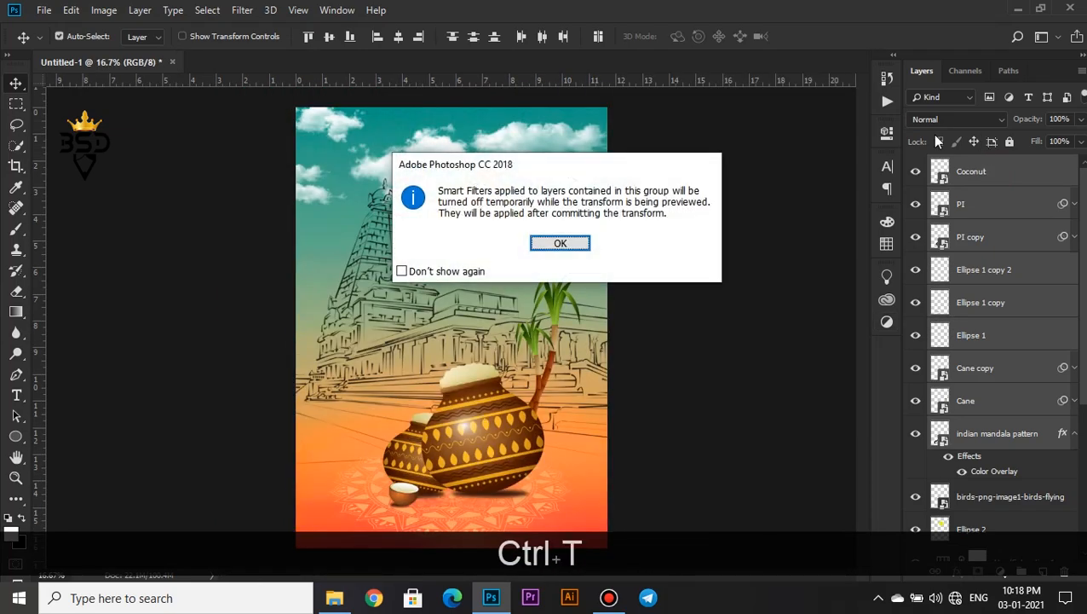
{"action": "key", "text": "Return"}
{"action": "left_click_drag", "start_coordinate": [330, 271], "coordinate": [326, 268]}
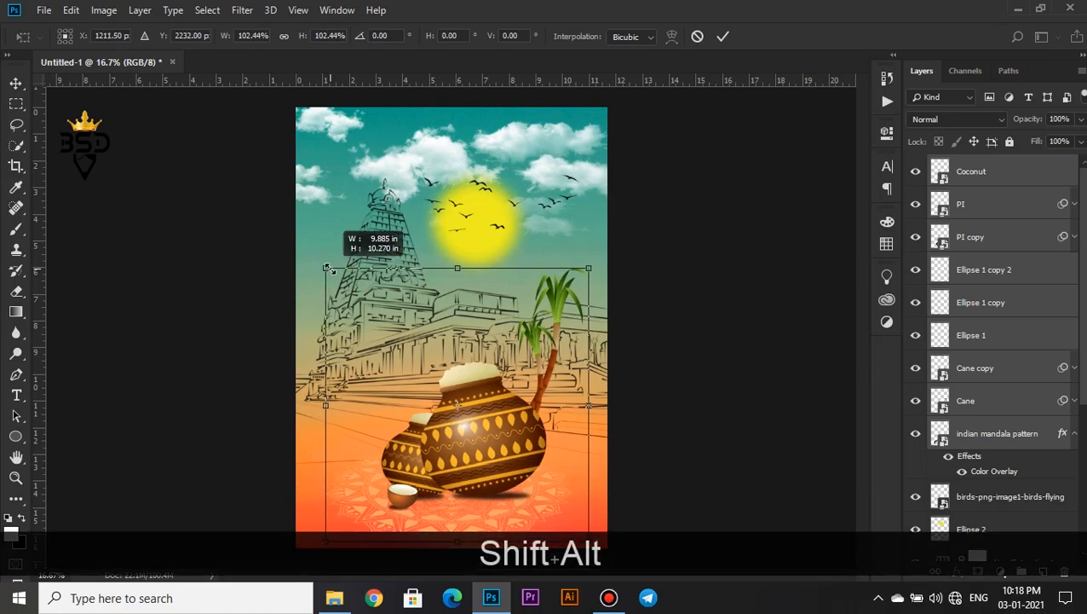
{"action": "left_click_drag", "start_coordinate": [511, 433], "coordinate": [503, 411]}
{"action": "key", "text": "Return"}
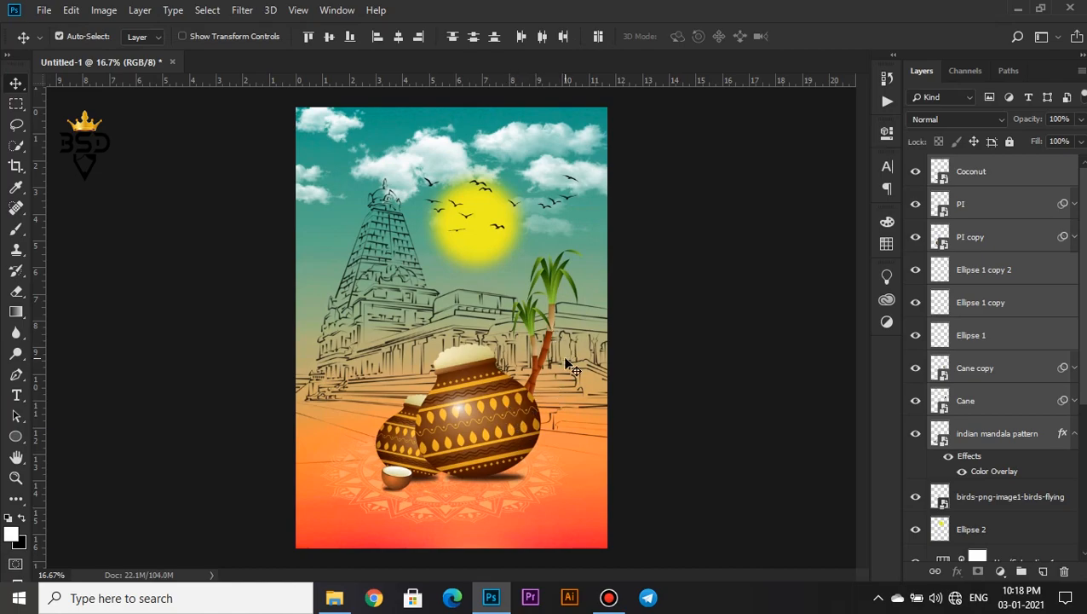
Enlarge the taller Cane behind the large pot so that it rises higher beside the sun
{"action": "right_click", "coordinate": [555, 317]}
{"action": "left_click", "coordinate": [566, 319]}
{"action": "key", "text": "ctrl+t"}
{"action": "key", "text": "Return"}
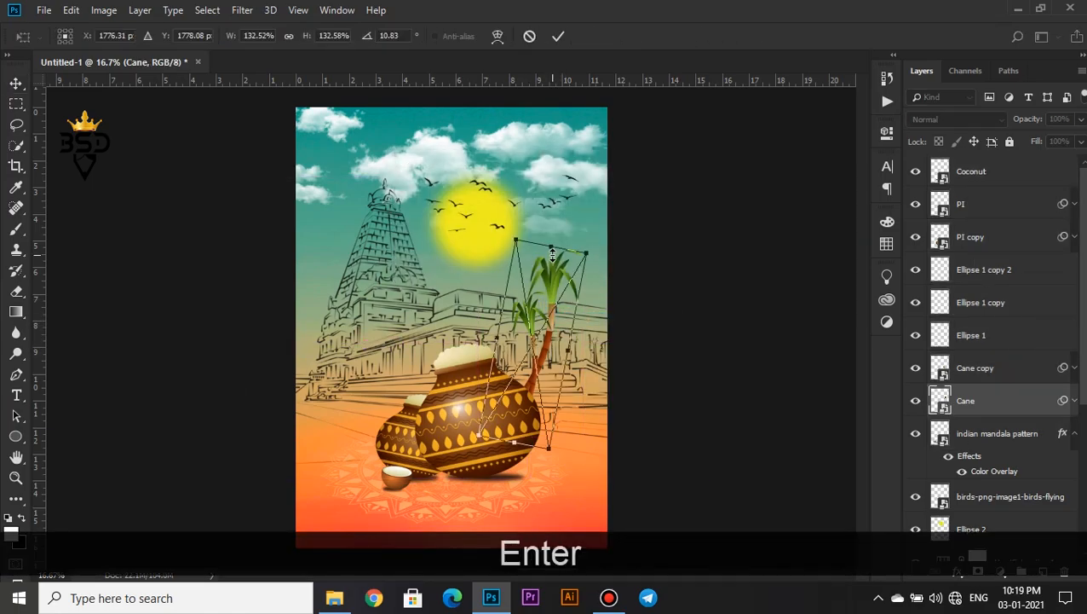
{"action": "left_click_drag", "start_coordinate": [516, 241], "coordinate": [493, 202]}
{"action": "key", "text": "shift+Return"}
Enlarge the smaller cane copy so that it reaches higher above the large pot
{"action": "right_click", "coordinate": [535, 339]}
{"action": "left_click", "coordinate": [567, 345]}
{"action": "key", "text": "ctrl+t"}
{"action": "key", "text": "Return"}
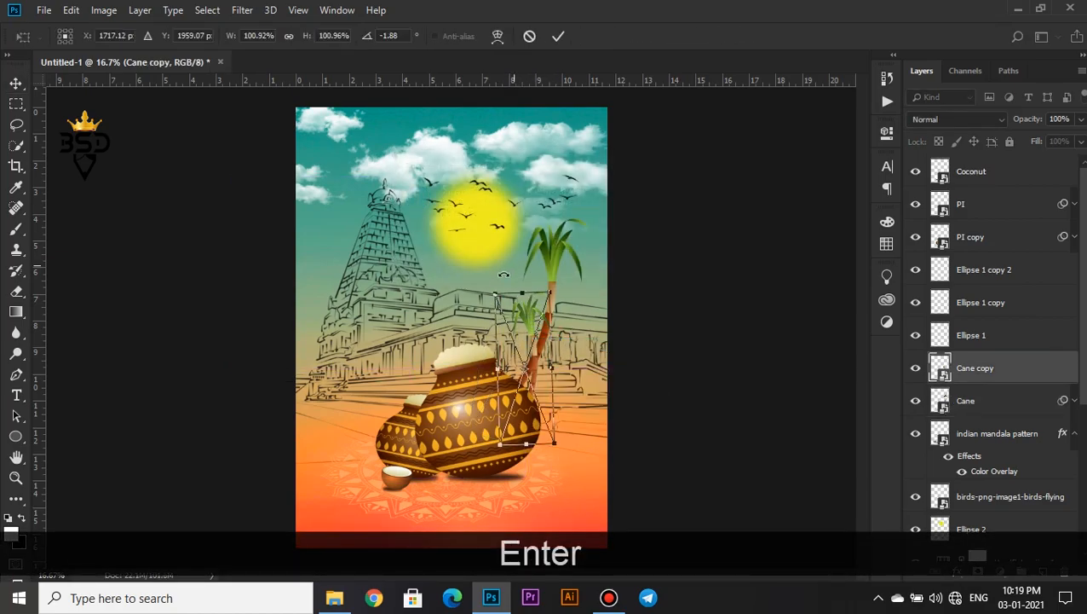
{"action": "left_click_drag", "start_coordinate": [494, 292], "coordinate": [474, 272]}
{"action": "key", "text": "Return"}
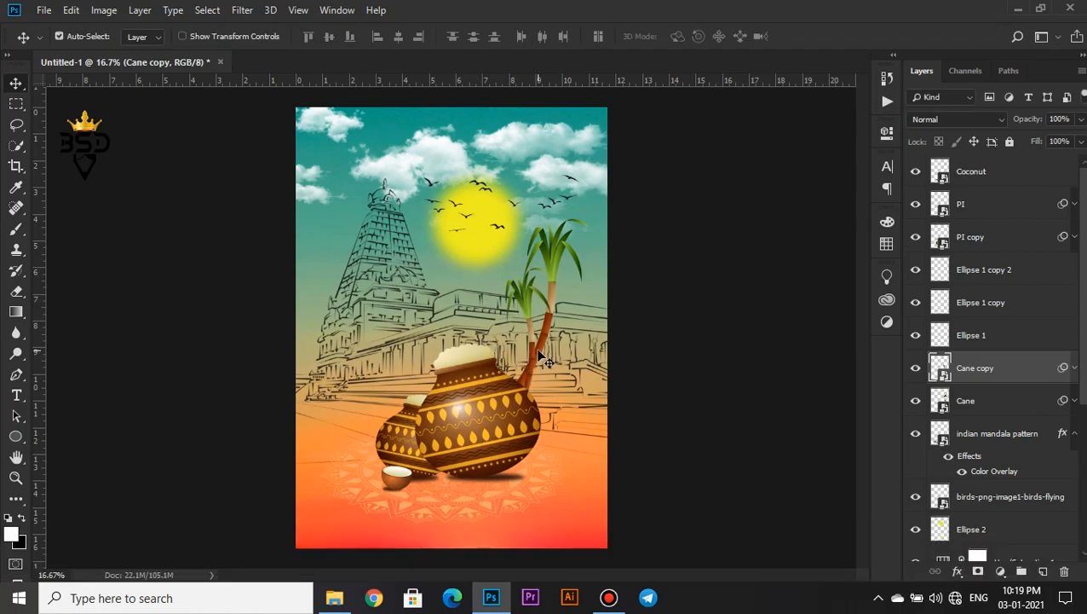
Place the Holiday-Flag-PNG image, enlarged and tilted about -6.9°, across the poster's upper left
{"action": "left_click", "coordinate": [334, 605]}
{"action": "left_click_drag", "start_coordinate": [631, 206], "coordinate": [532, 273]}
{"action": "left_click_drag", "start_coordinate": [504, 313], "coordinate": [428, 151]}
{"action": "left_click_drag", "start_coordinate": [487, 173], "coordinate": [483, 159]}
{"action": "left_click_drag", "start_coordinate": [463, 195], "coordinate": [458, 146]}
{"action": "key", "text": "Return"}
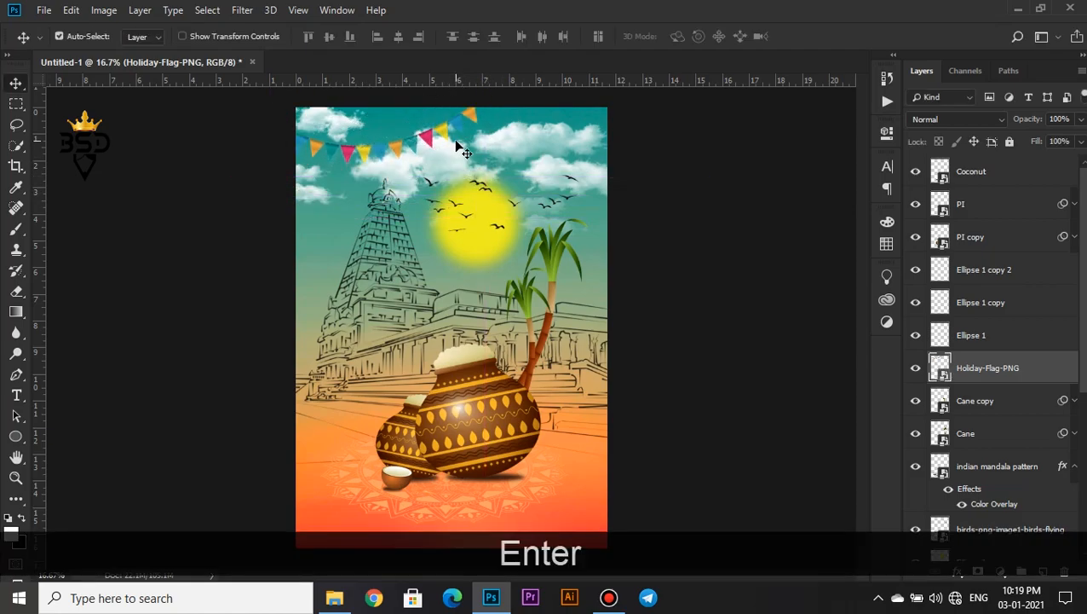
Duplicate the flag garland, mirror the copy, and position it across the poster's upper right to meet the original
{"action": "key", "text": "ctrl+j"}
{"action": "key", "text": "ctrl+t"}
{"action": "right_click", "coordinate": [456, 138]}
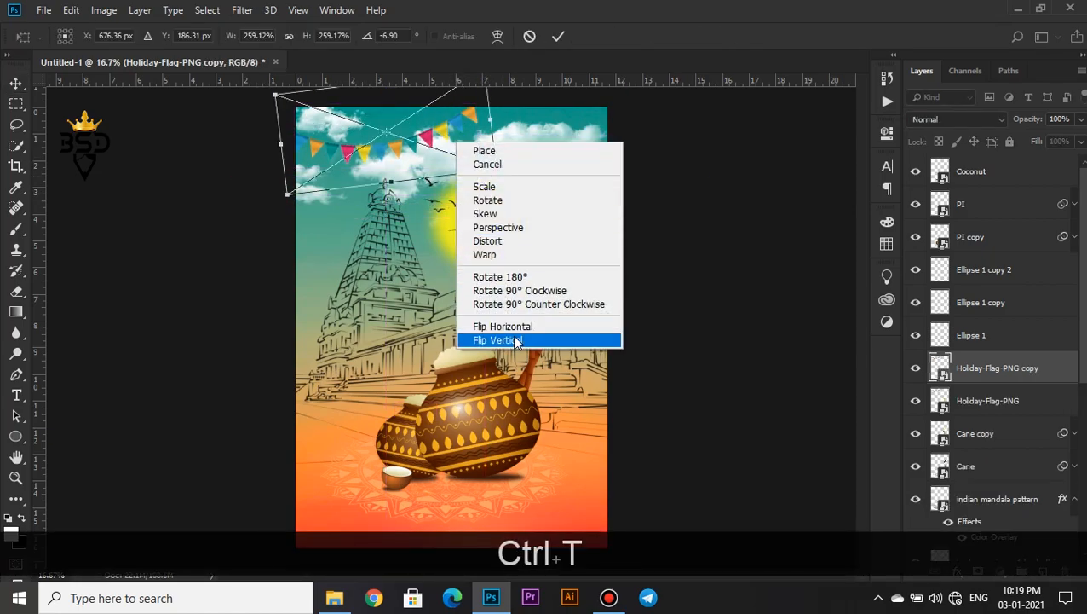
{"action": "left_click", "coordinate": [490, 339]}
{"action": "left_click_drag", "start_coordinate": [448, 140], "coordinate": [600, 137]}
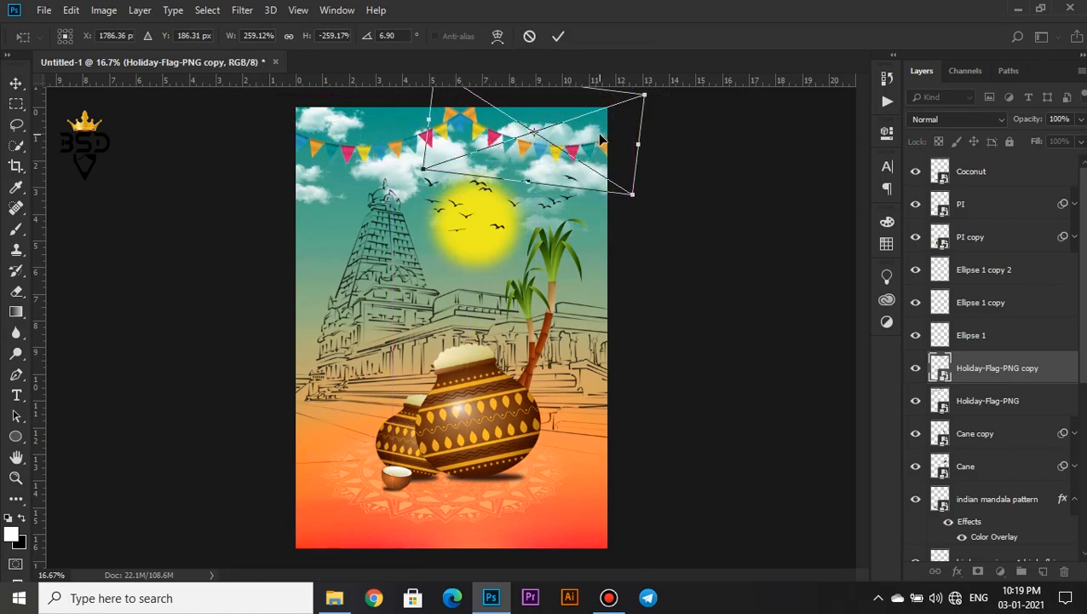
{"action": "key", "text": "Return"}
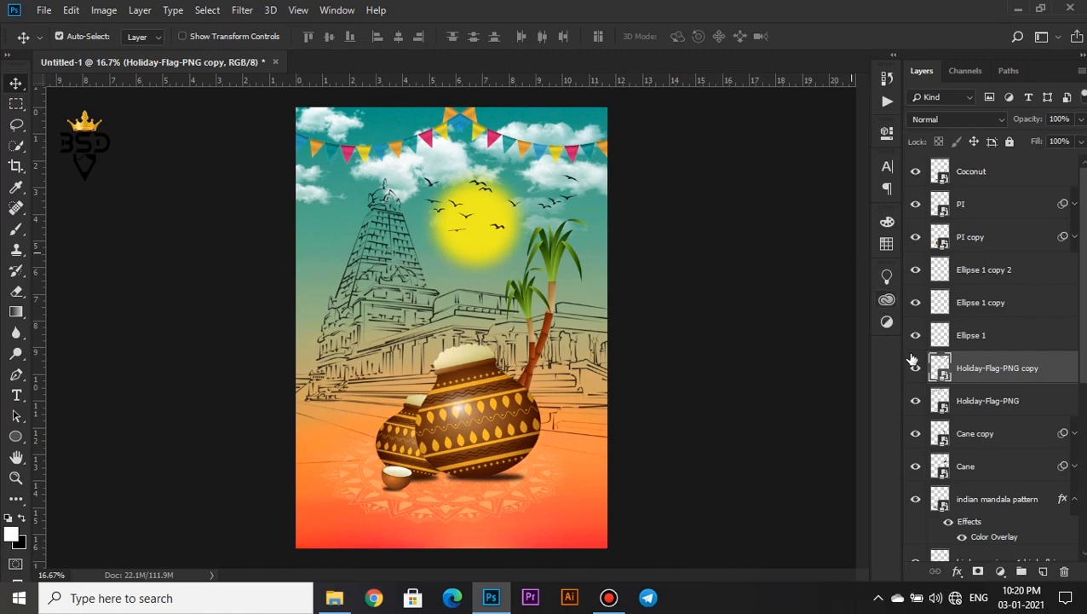
Select both flag garlands and nudge them slightly up and left to center them on the poster
{"action": "left_click", "coordinate": [972, 405], "text": "ctrl"}
{"action": "key", "text": "Up"}
{"action": "key", "text": "Up"}
{"action": "key", "text": "Up"}
{"action": "key", "text": "Left"}
{"action": "key", "text": "Left"}
{"action": "key", "text": "Left"}
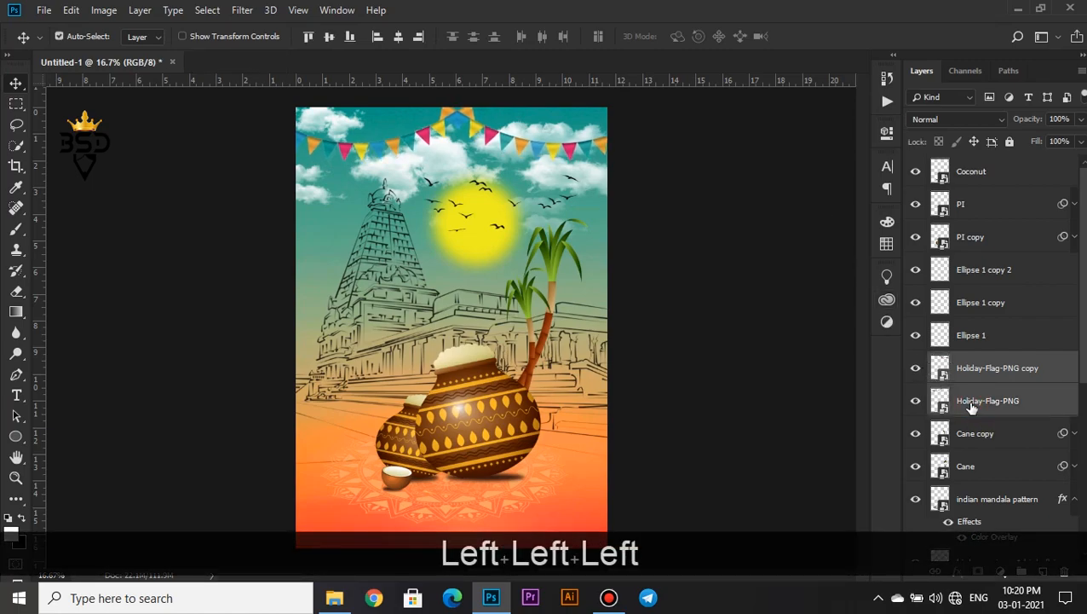
{"action": "key", "text": "Left"}
{"action": "key", "text": "Left"}
{"action": "key", "text": "Left"}
{"action": "left_click", "coordinate": [645, 520]}
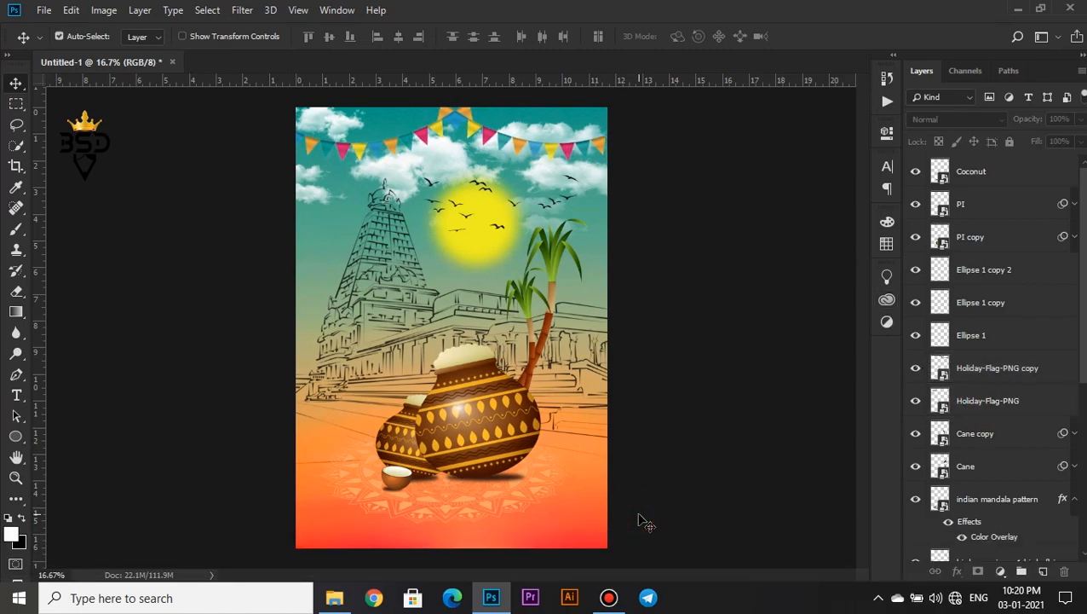
Open the greeting text file kçk.psd from the Graphics Tab (D:) drive without updating its text layers
{"action": "left_click", "coordinate": [334, 597]}
{"action": "left_click", "coordinate": [77, 390]}
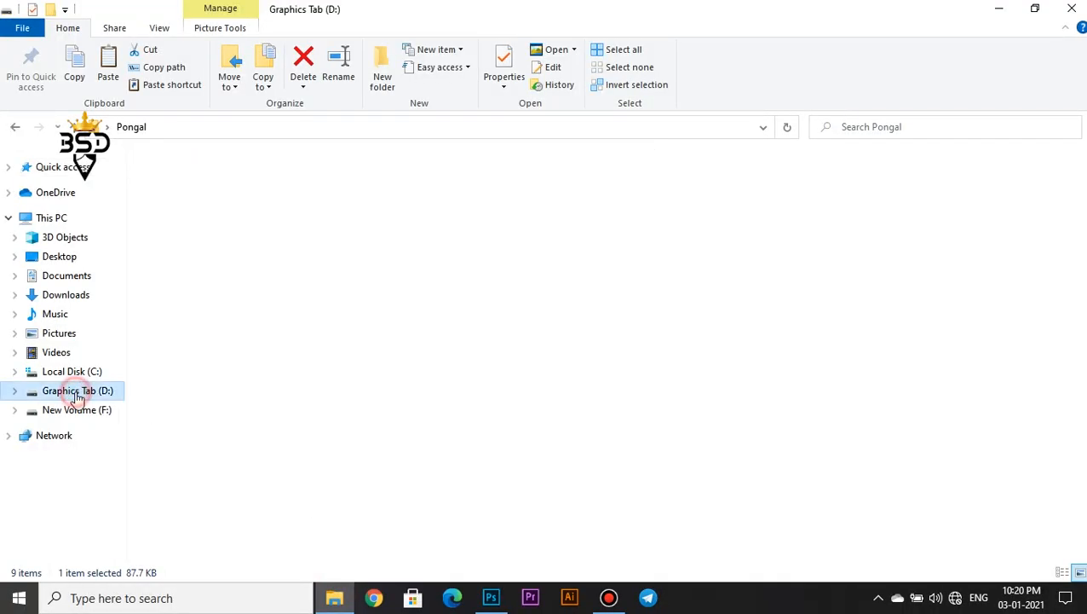
{"action": "left_click", "coordinate": [186, 297]}
{"action": "left_click_drag", "start_coordinate": [186, 296], "coordinate": [706, 55]}
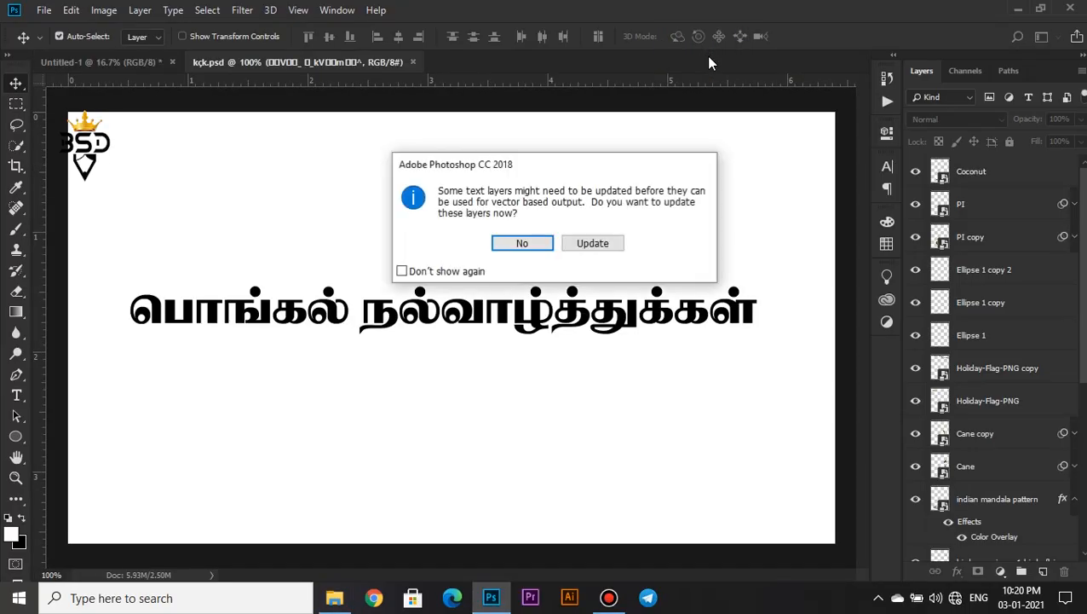
{"action": "left_click", "coordinate": [537, 243]}
Bring the greeting பொங்கல் நல்வாழ்த்துக்கள் into the poster and enlarge it to 145.80% across the bottom
{"action": "left_click_drag", "start_coordinate": [655, 340], "coordinate": [508, 486]}
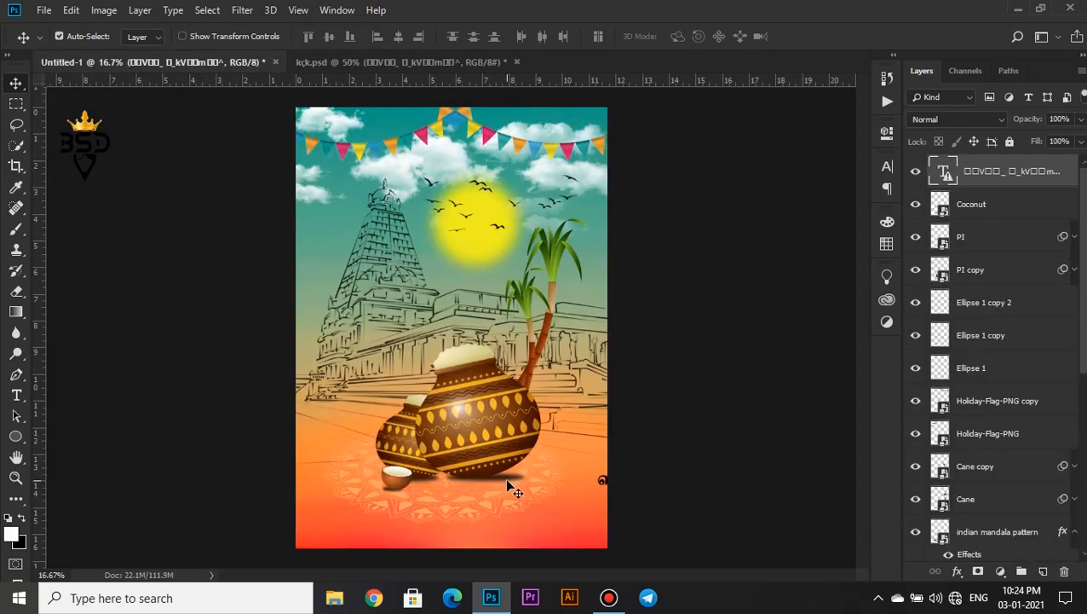
{"action": "left_click_drag", "start_coordinate": [603, 480], "coordinate": [380, 483]}
{"action": "key", "text": "ctrl+t"}
{"action": "left_click", "coordinate": [520, 255]}
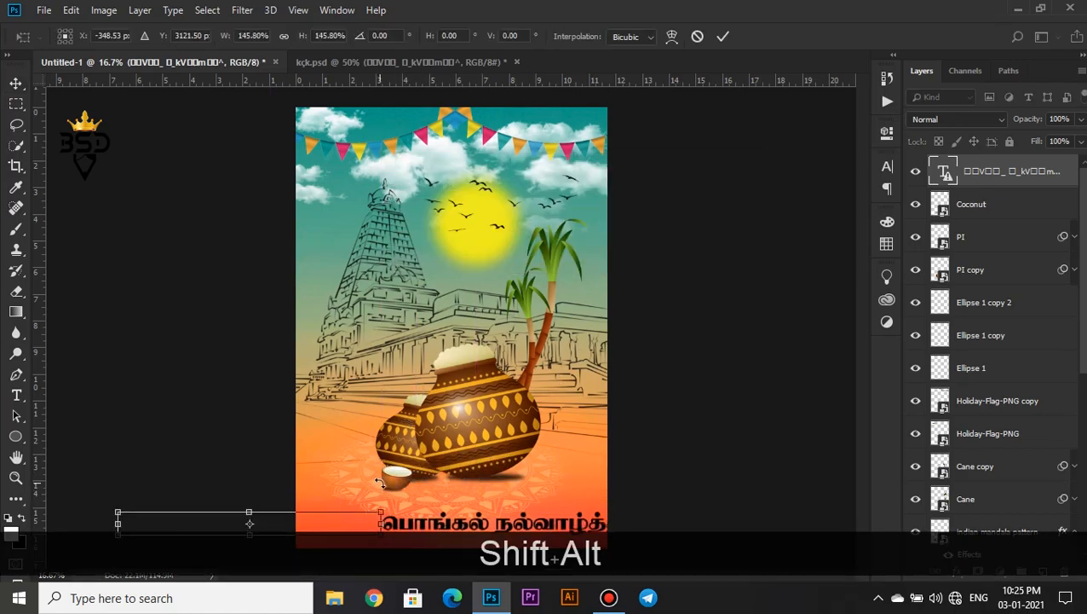
{"action": "key", "text": "Return"}
{"action": "left_click_drag", "start_coordinate": [498, 520], "coordinate": [407, 520]}
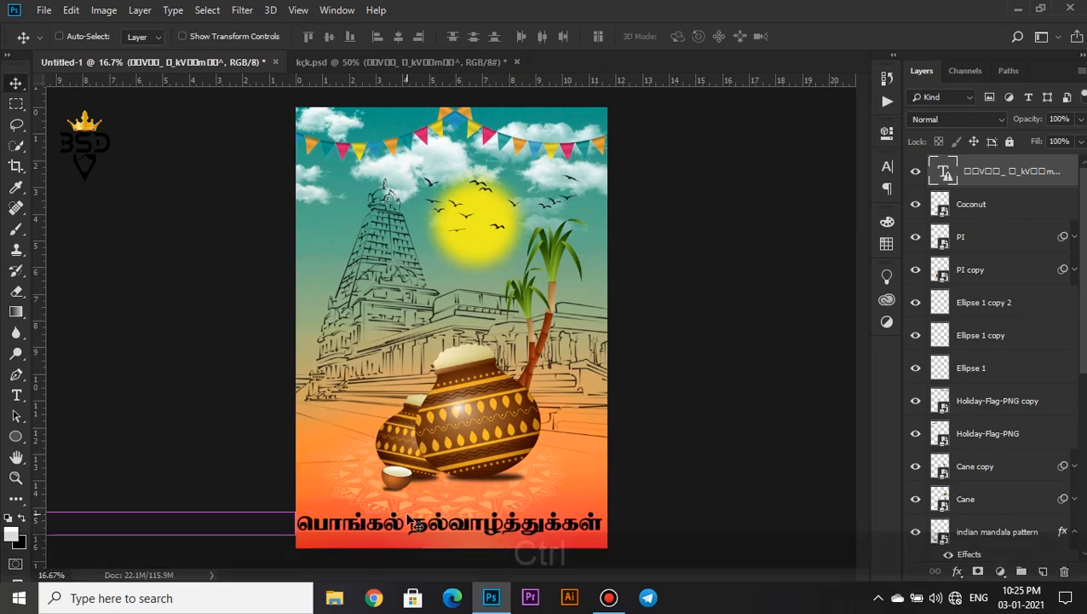
Scale the greeting text to 89.56% and move it up, centered over the mandala's lower part
{"action": "key", "text": "ctrl+equal"}
{"action": "left_click_drag", "start_coordinate": [862, 315], "coordinate": [862, 394]}
{"action": "key", "text": "ctrl+t"}
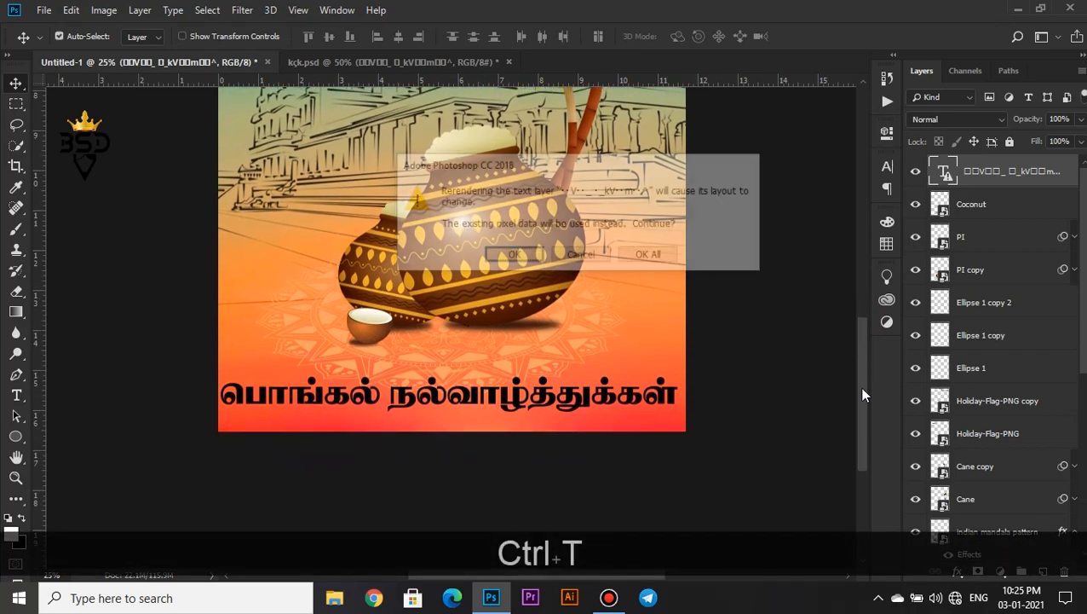
{"action": "key", "text": "Return"}
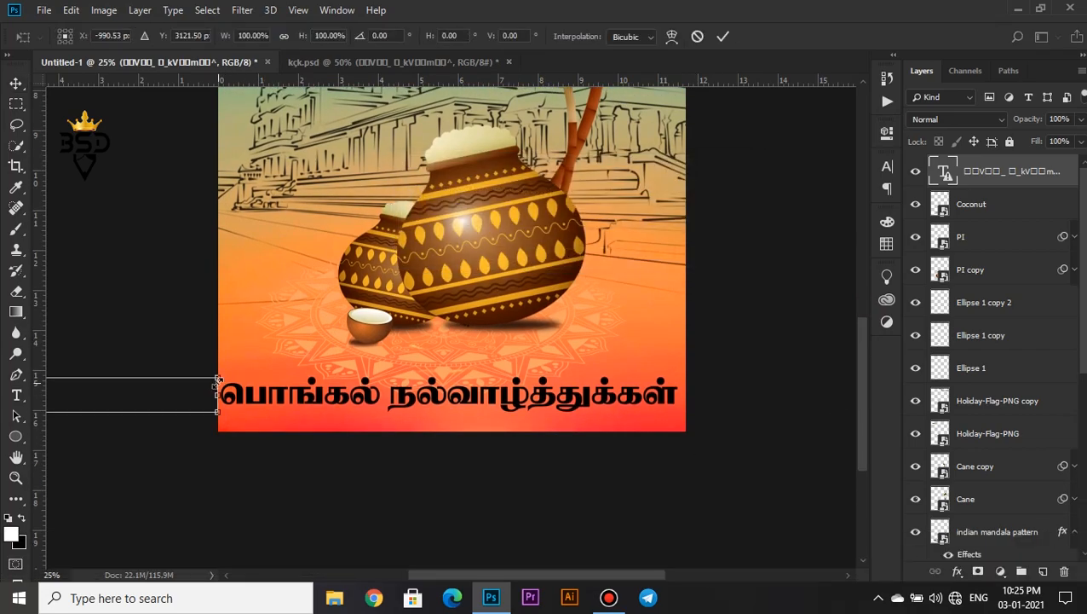
{"action": "left_click_drag", "start_coordinate": [217, 394], "coordinate": [215, 372]}
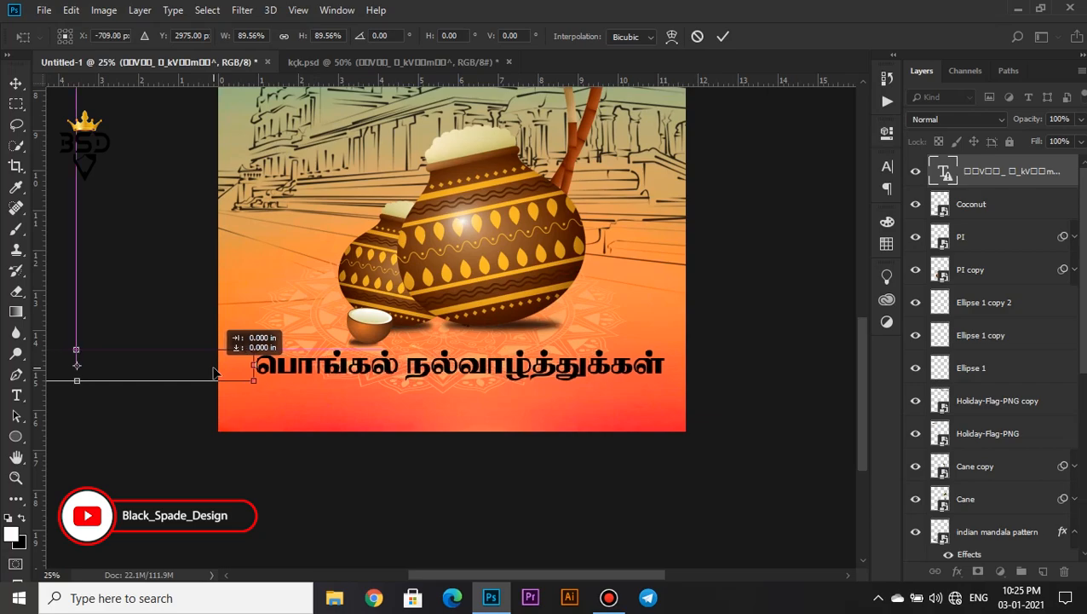
{"action": "key", "text": "Return"}
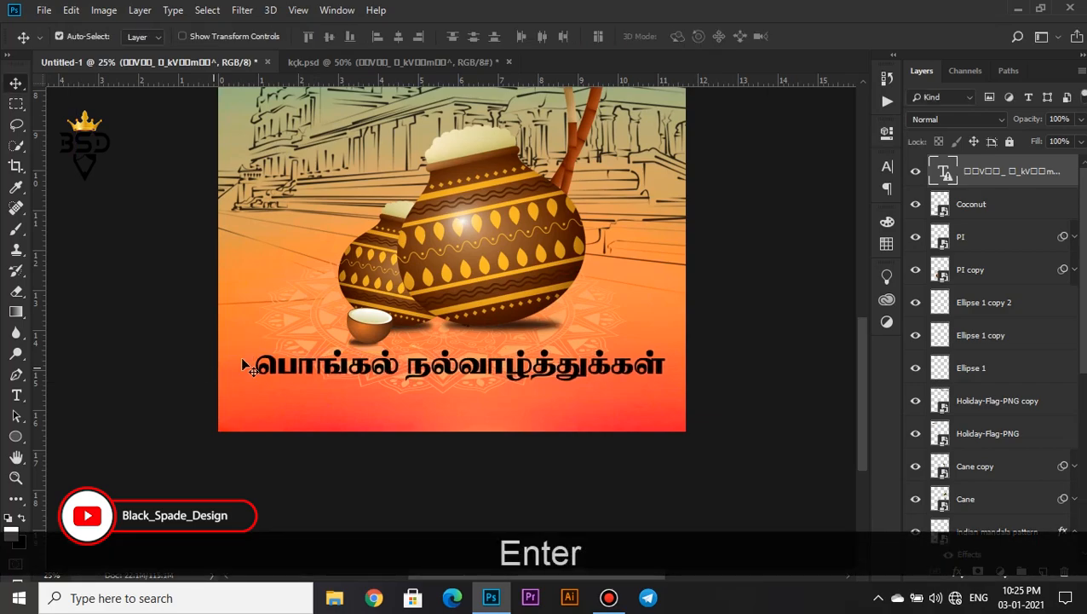
Apply a cream Color Overlay, f2f1dc, to the greeting text
{"action": "left_click", "coordinate": [957, 570]}
{"action": "left_click", "coordinate": [990, 511]}
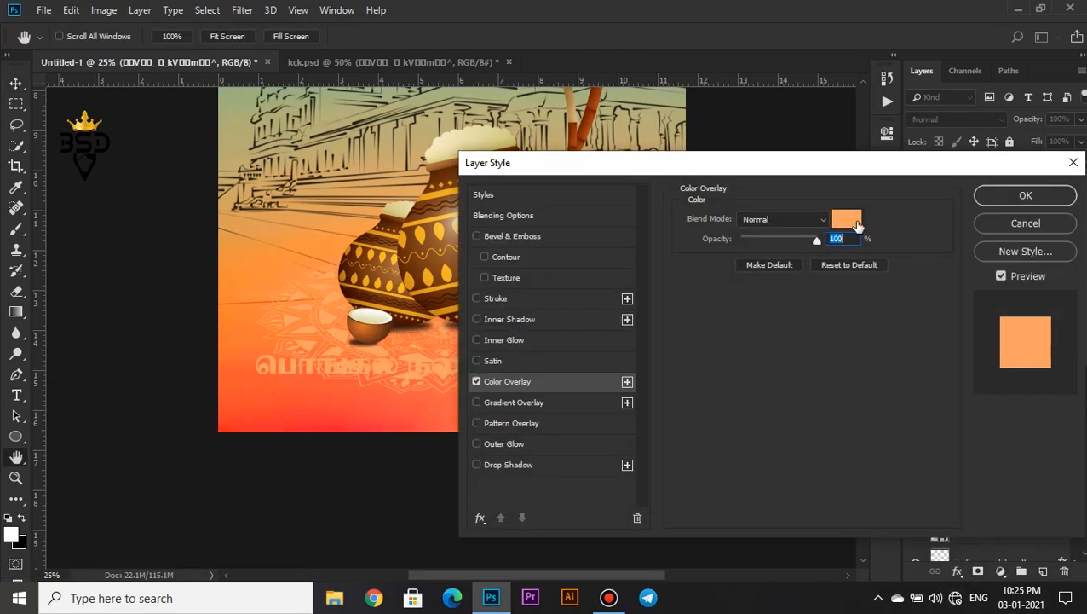
{"action": "left_click", "coordinate": [857, 225]}
{"action": "type", "text": "f2f1dc"}
{"action": "left_click", "coordinate": [1006, 299]}
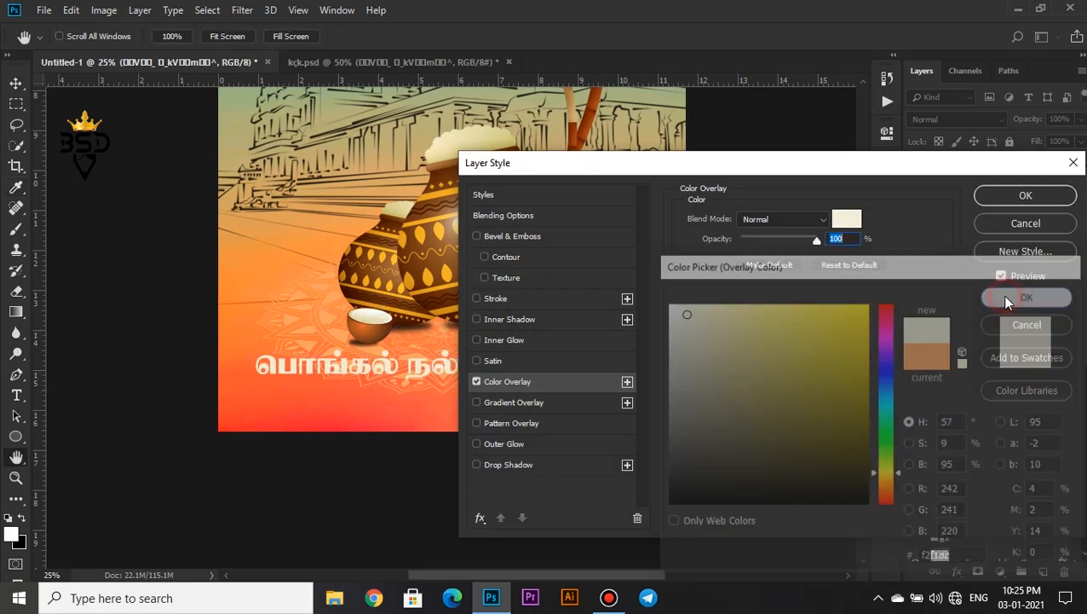
Add a 5 px brown stroke to the greeting text, positioned Outside
{"action": "left_click_drag", "start_coordinate": [699, 165], "coordinate": [781, 180]}
{"action": "left_click", "coordinate": [577, 314]}
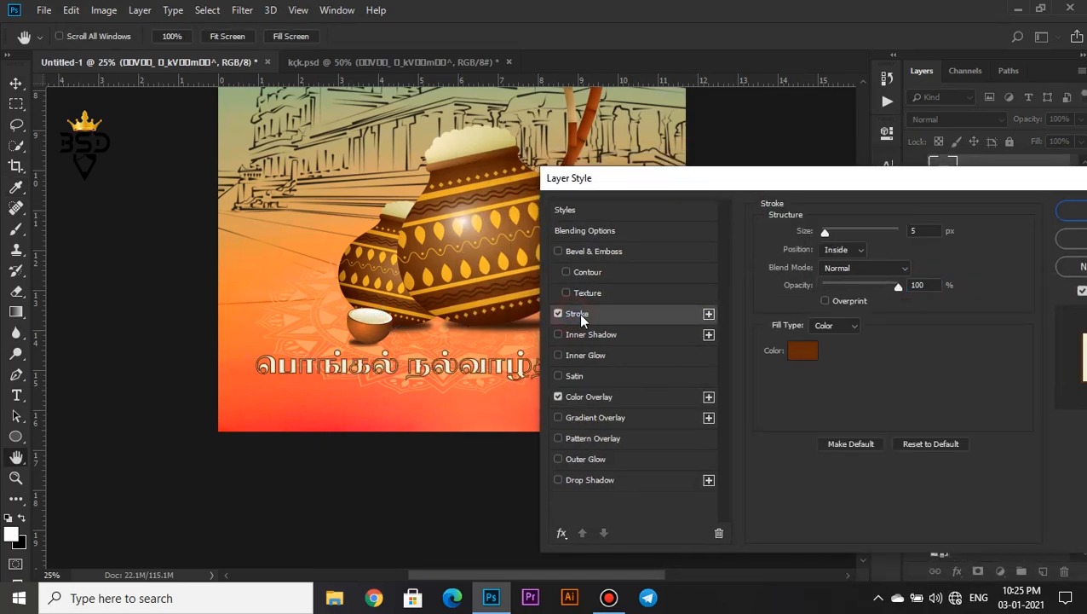
{"action": "left_click", "coordinate": [827, 258]}
{"action": "left_click", "coordinate": [838, 266]}
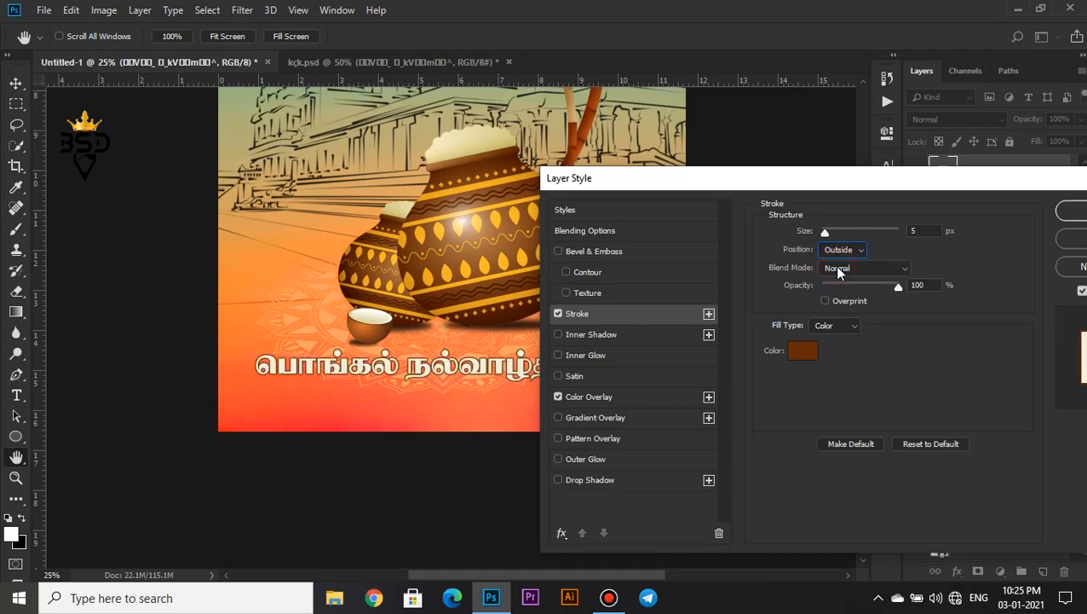
Add a red drop shadow to the greeting text with 13 px distance, 18% spread and 19 px size
{"action": "left_click", "coordinate": [575, 481]}
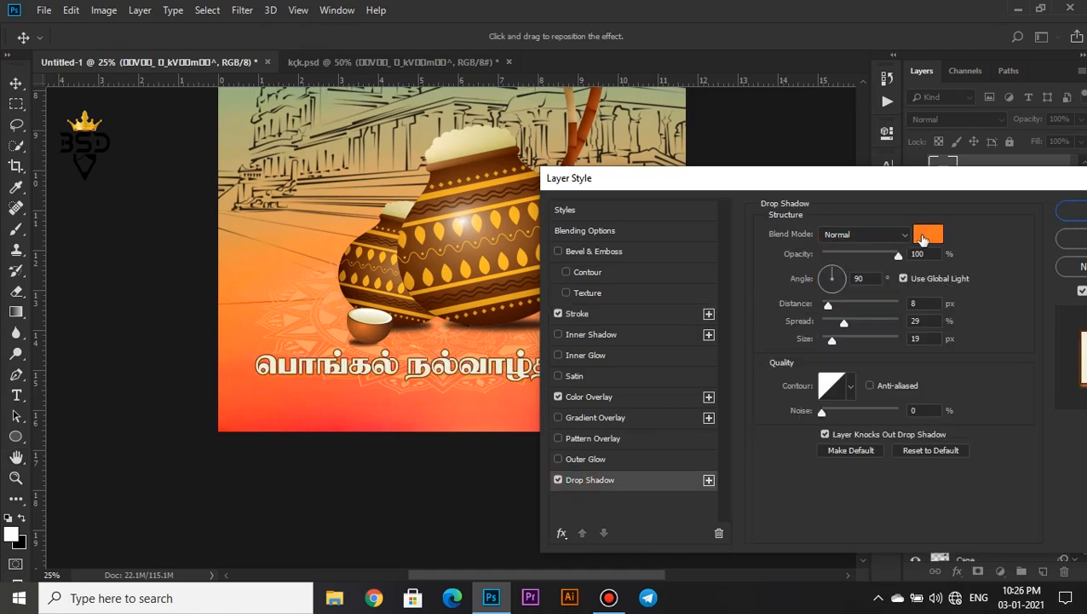
{"action": "left_click", "coordinate": [922, 239]}
{"action": "left_click", "coordinate": [323, 424]}
{"action": "left_click", "coordinate": [1029, 295]}
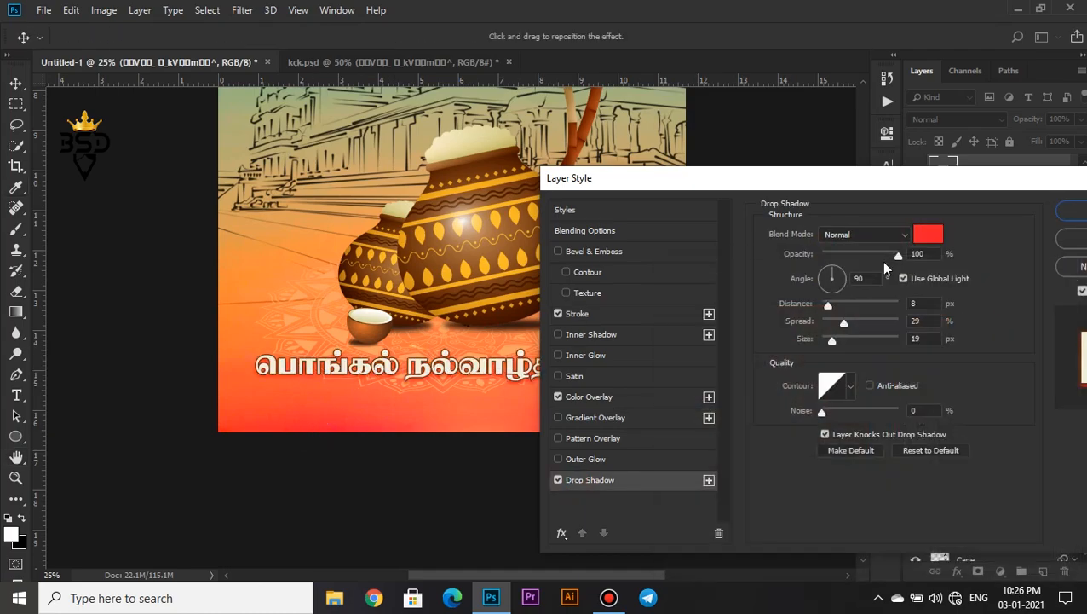
{"action": "left_click_drag", "start_coordinate": [830, 305], "coordinate": [837, 324]}
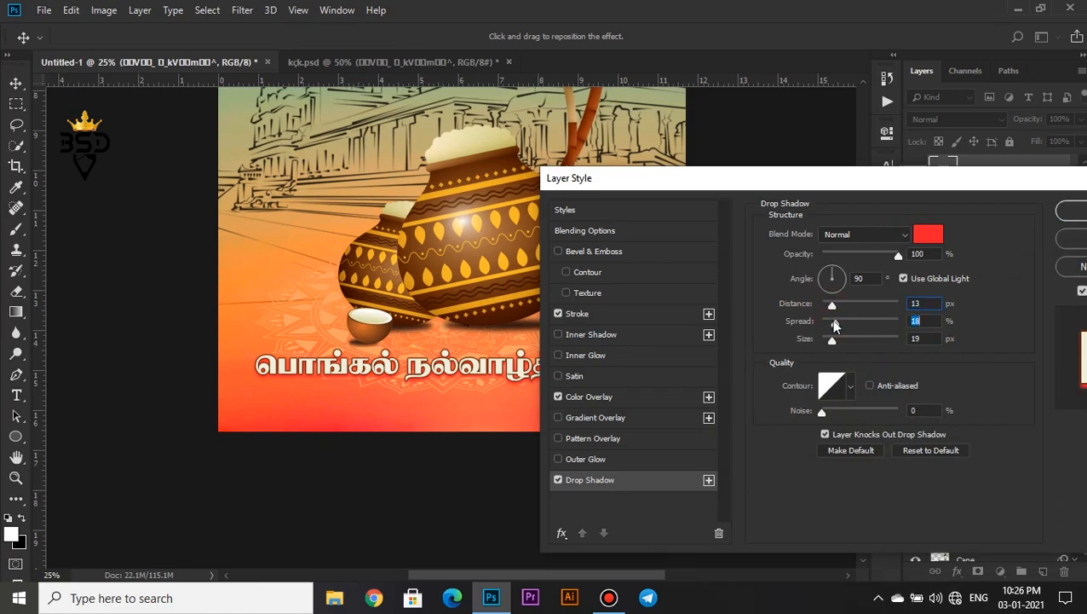
{"action": "left_click", "coordinate": [1073, 211]}
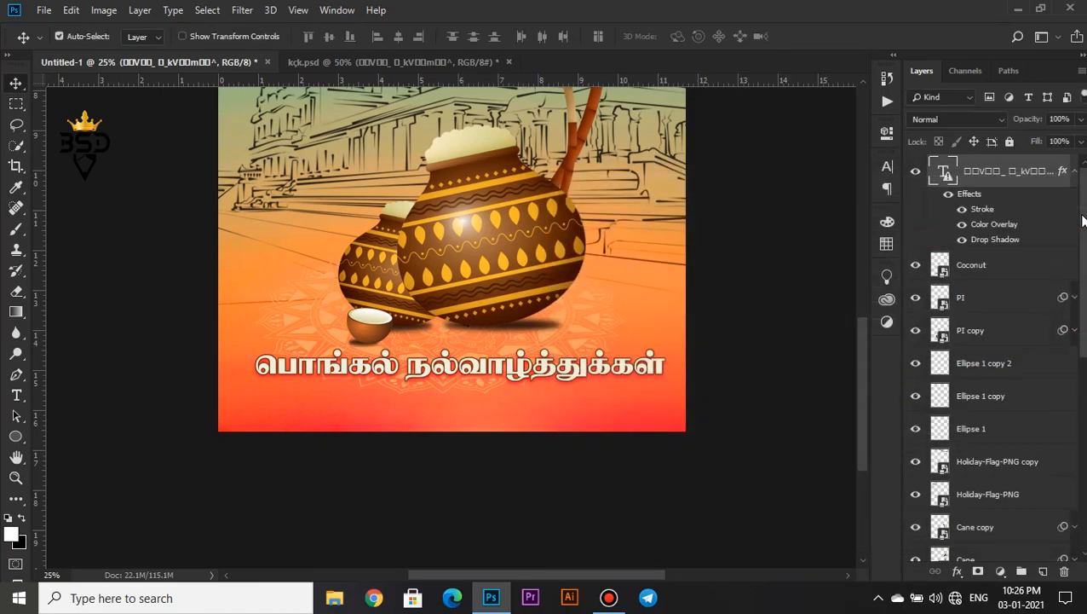
Create a new layer above the greeting text, fill it with black and set its Fill to 0%
{"action": "key", "text": "ctrl+minus"}
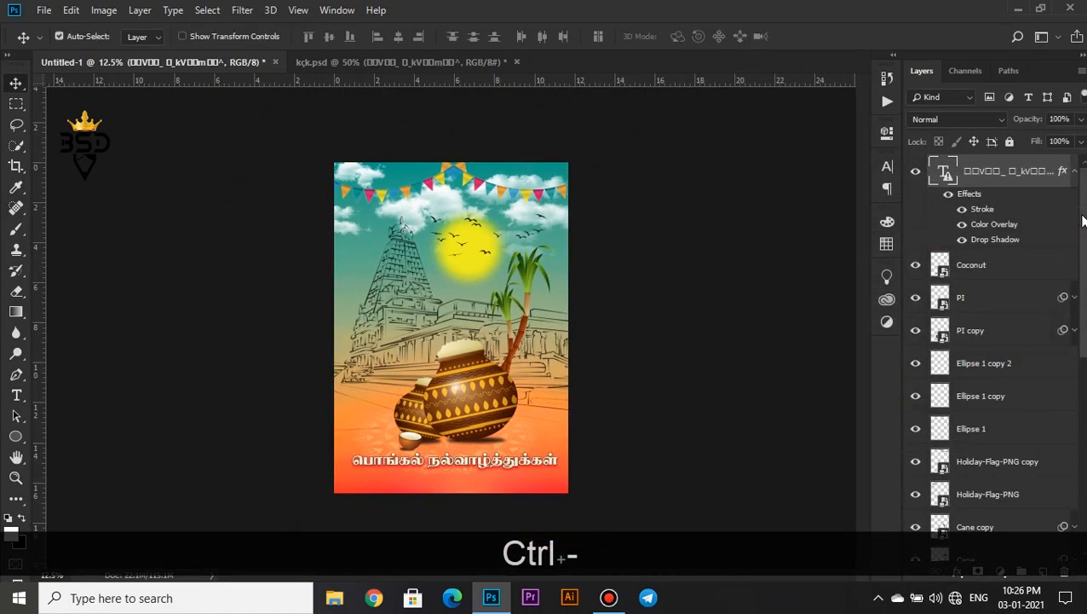
{"action": "left_click", "coordinate": [1074, 170]}
{"action": "left_click", "coordinate": [1041, 569]}
{"action": "key", "text": "ctrl+BackSpace"}
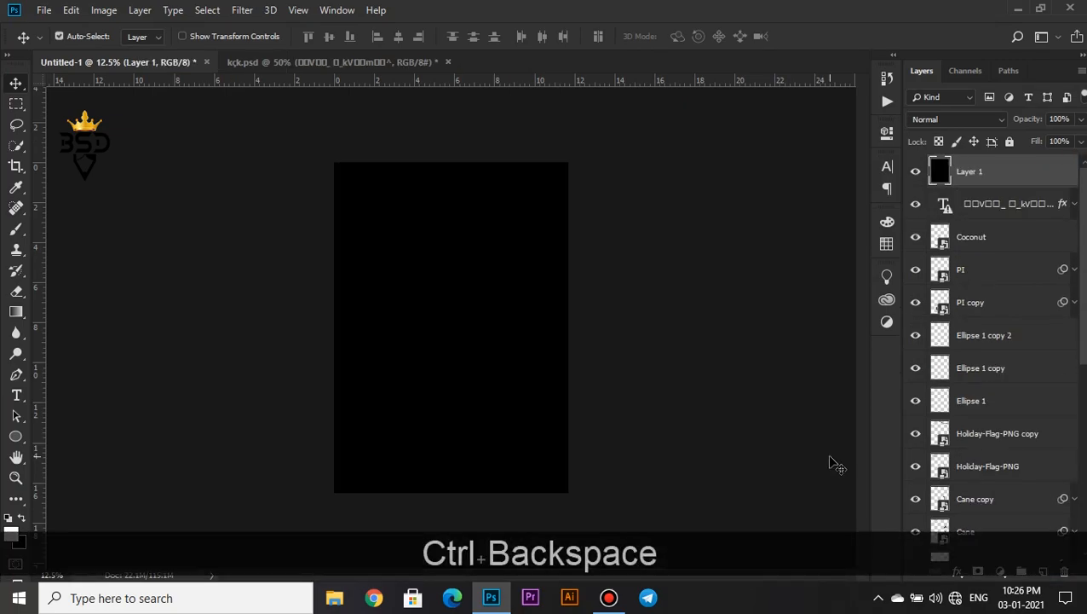
{"action": "left_click_drag", "start_coordinate": [1040, 142], "coordinate": [895, 156]}
Add a white 79 px stroke, positioned Inside, to the black layer as a border around the poster
{"action": "left_click", "coordinate": [958, 569]}
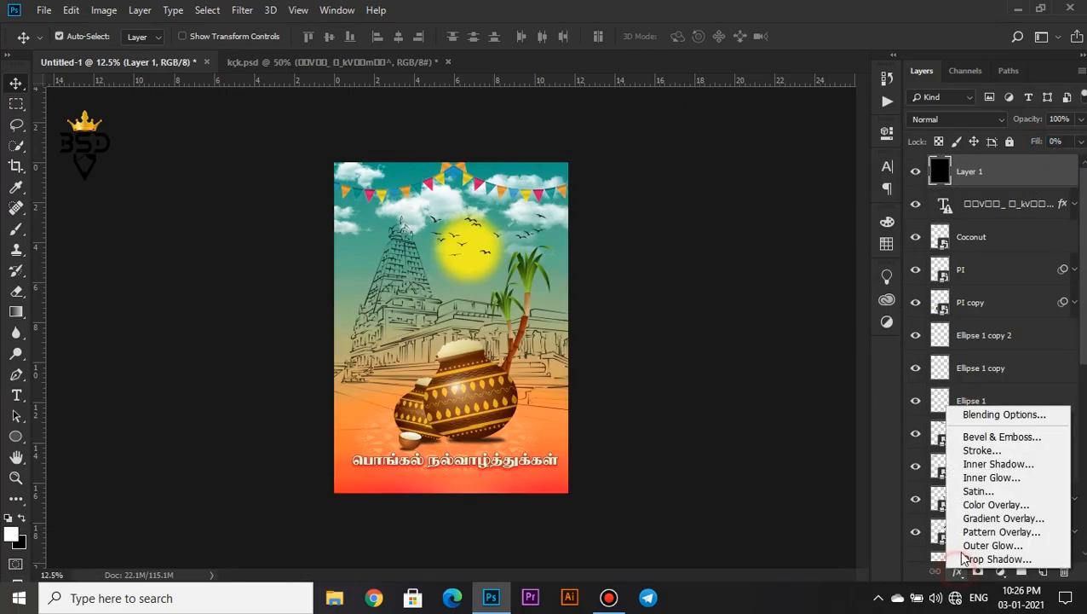
{"action": "left_click", "coordinate": [990, 450]}
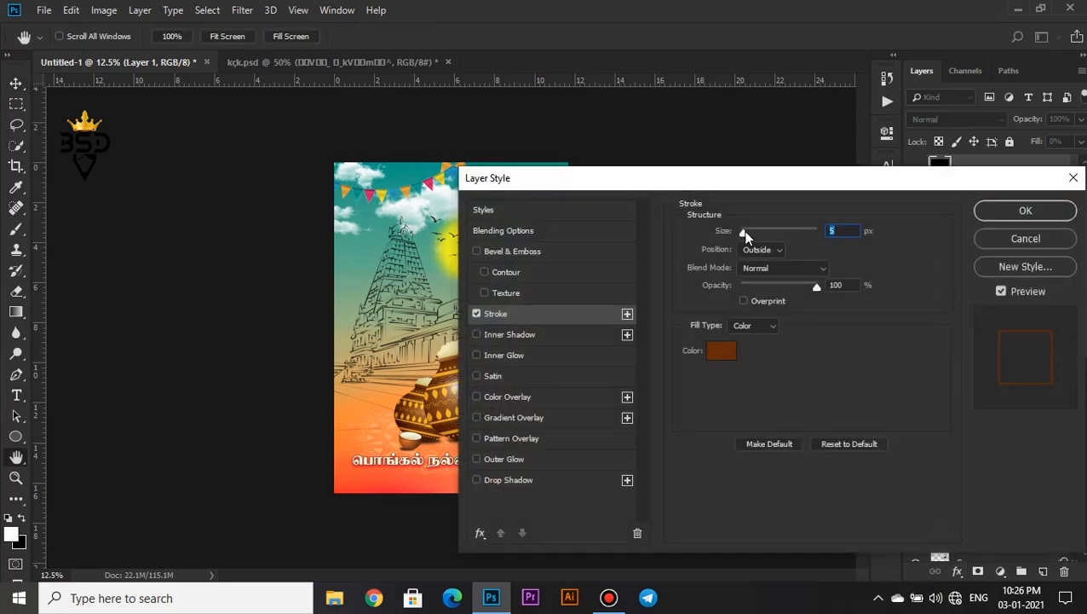
{"action": "left_click", "coordinate": [776, 250]}
{"action": "left_click", "coordinate": [759, 267]}
{"action": "left_click", "coordinate": [721, 350]}
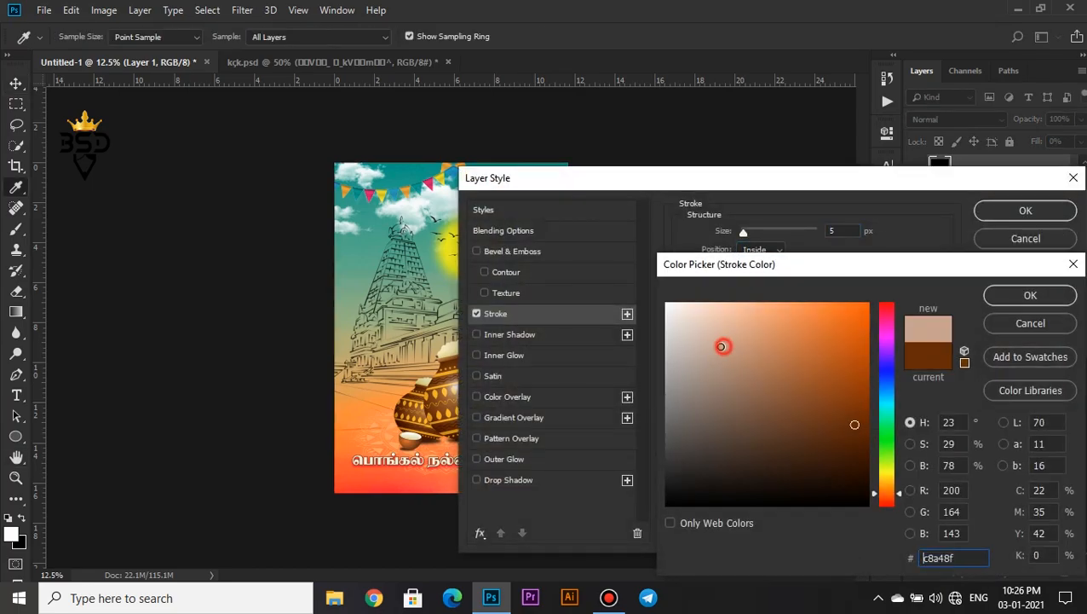
{"action": "left_click_drag", "start_coordinate": [747, 232], "coordinate": [766, 233]}
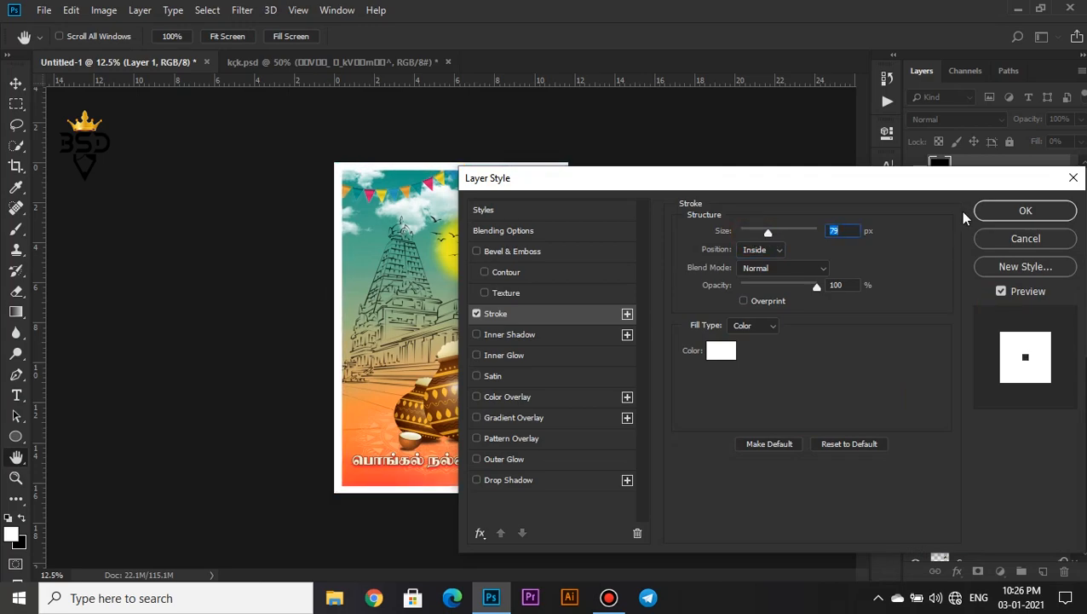
{"action": "left_click", "coordinate": [999, 211]}
Set the white border stroke's size to 73 px
{"action": "key", "text": "ctrl+equal"}
{"action": "key", "text": "ctrl+equal"}
{"action": "key", "text": "ctrl+minus"}
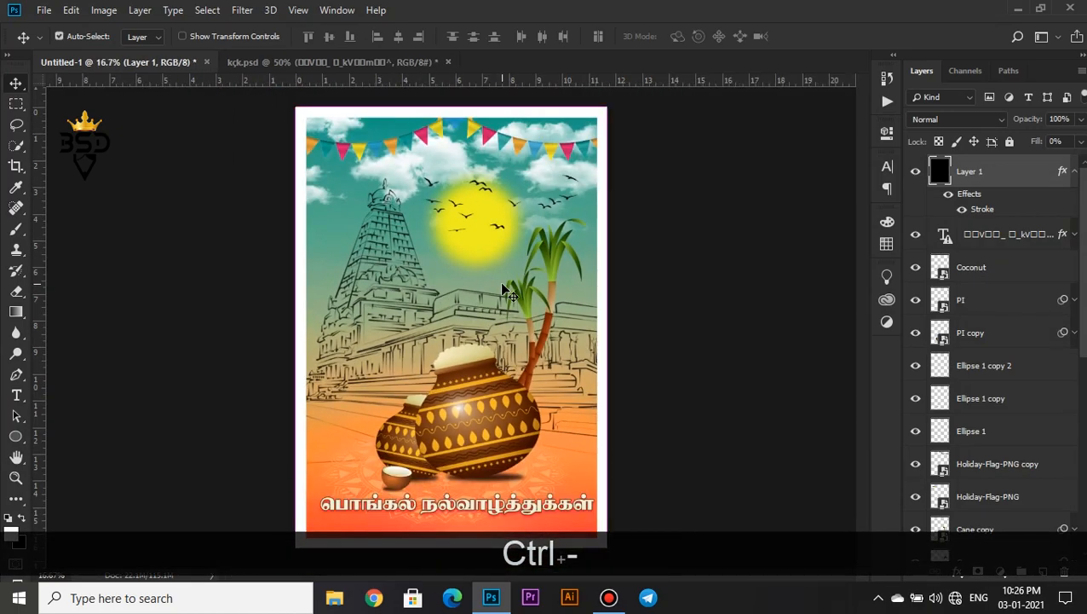
{"action": "double_click", "coordinate": [989, 210]}
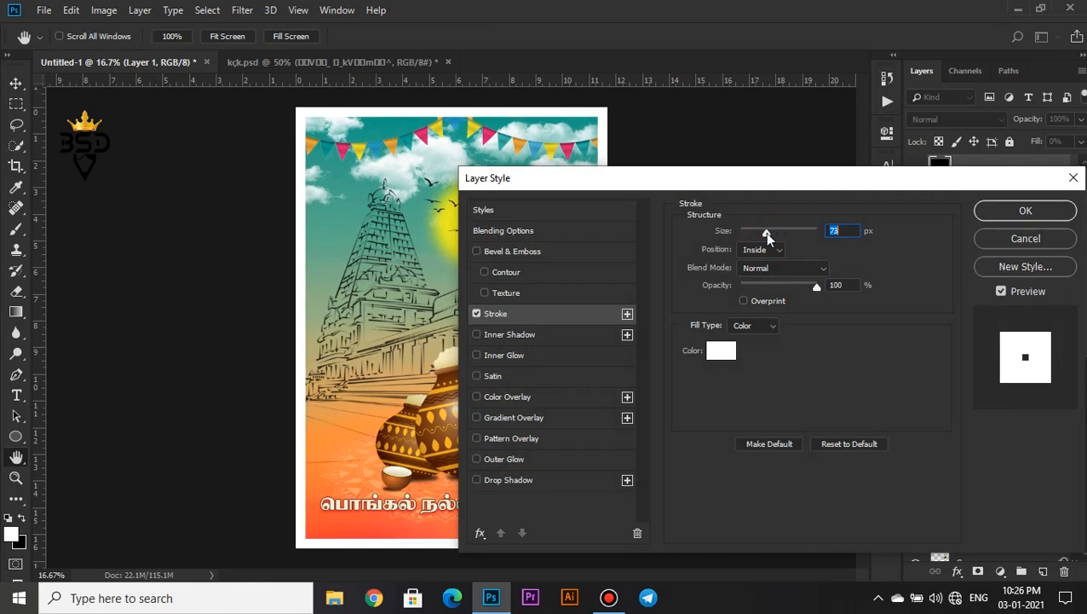
{"action": "left_click", "coordinate": [1025, 210]}
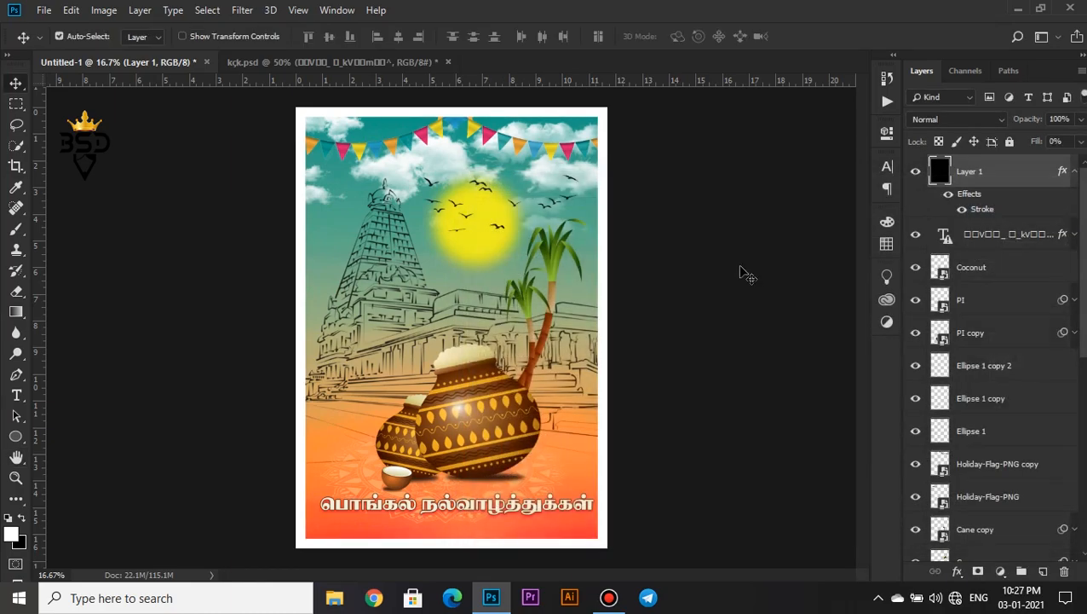
Nudge the greeting text slightly left and down to center it within the white border, and deselect it
{"action": "left_click", "coordinate": [980, 241]}
{"action": "key", "text": "Left"}
{"action": "key", "text": "Left"}
{"action": "key", "text": "Left"}
{"action": "key", "text": "Left"}
{"action": "key", "text": "Left"}
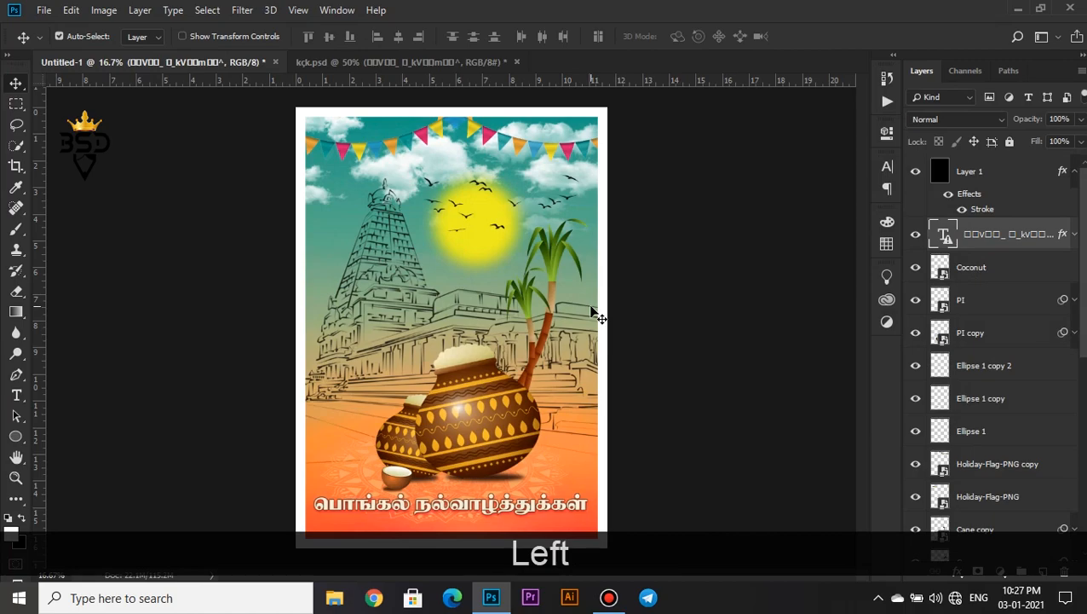
{"action": "key", "text": "Down"}
{"action": "key", "text": "Down"}
{"action": "key", "text": "Down"}
{"action": "key", "text": "Down"}
{"action": "key", "text": "Down"}
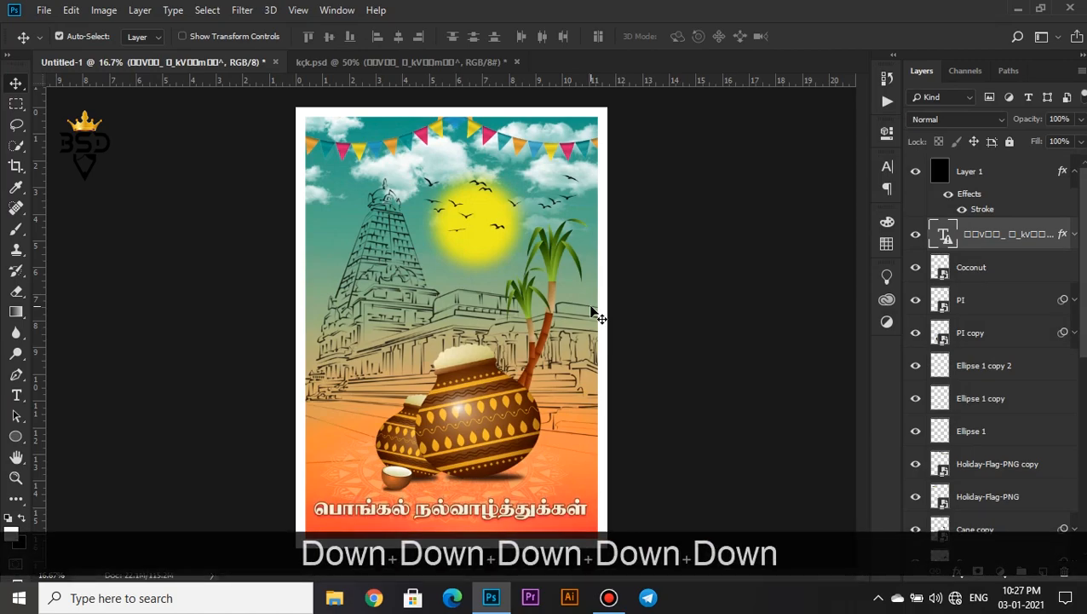
{"action": "left_click", "coordinate": [770, 268]}
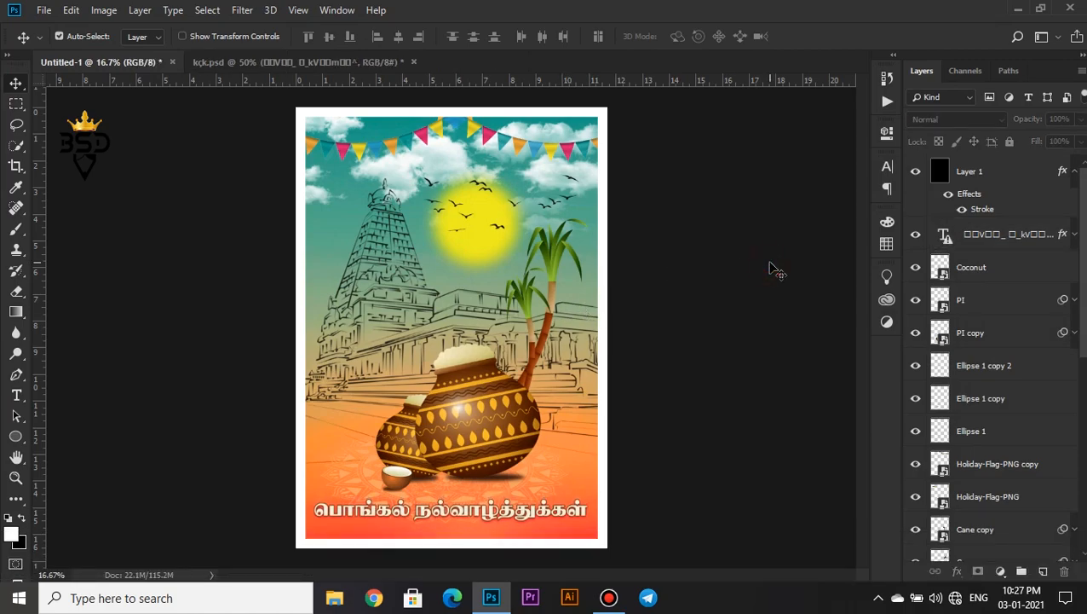
Scale both flag garlands together to 104.76% width and 104.74% height, and shift them slightly up against the border's upper edge
{"action": "scroll", "coordinate": [1083, 237], "scroll_direction": "down", "scroll_amount": 3}
{"action": "left_click", "coordinate": [1010, 303]}
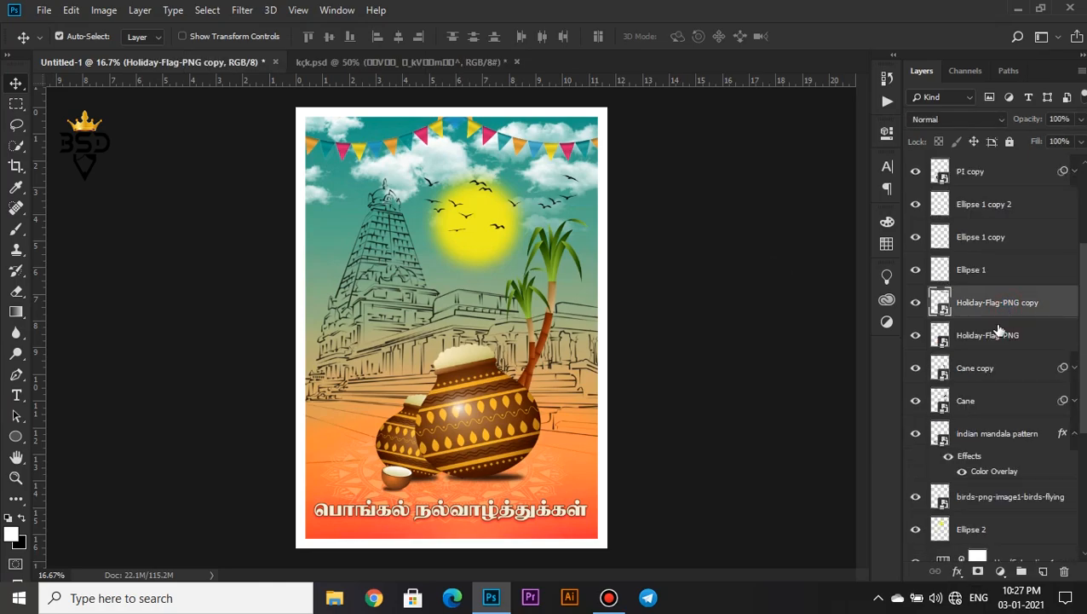
{"action": "left_click", "coordinate": [990, 335], "text": "ctrl"}
{"action": "key", "text": "ctrl+t"}
{"action": "left_click_drag", "start_coordinate": [622, 165], "coordinate": [624, 164]}
{"action": "left_click_drag", "start_coordinate": [564, 141], "coordinate": [560, 137]}
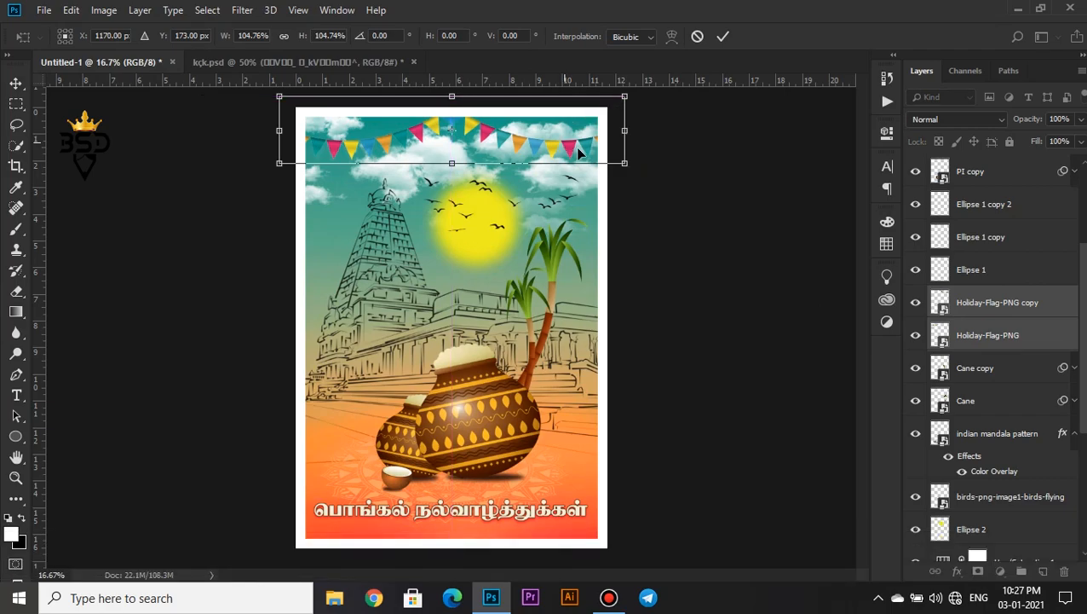
{"action": "key", "text": "Return"}
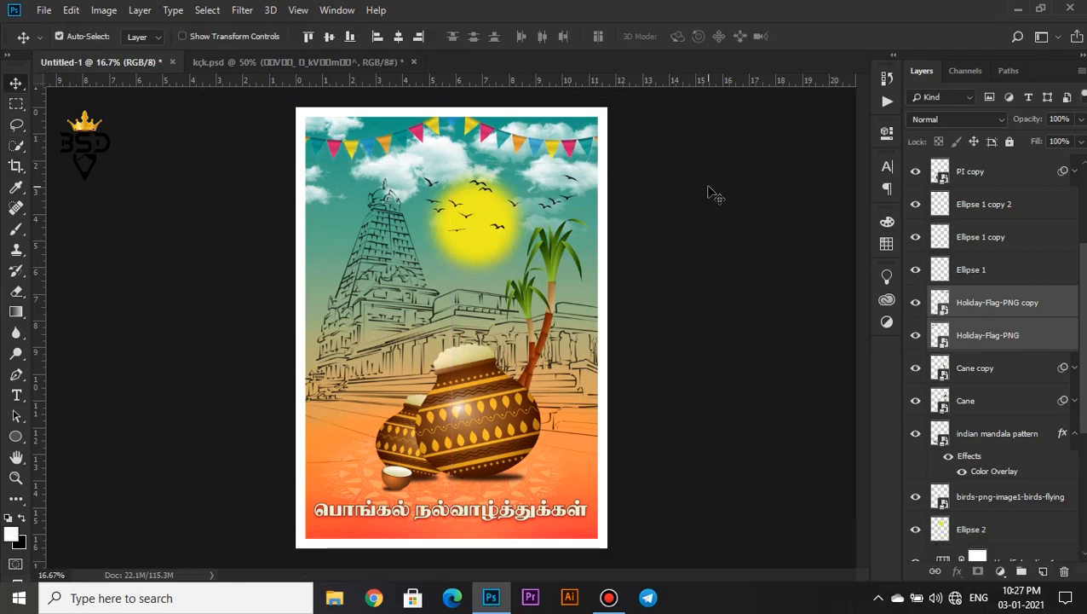
{"action": "key", "text": "z"}
{"action": "right_click", "coordinate": [475, 222]}
{"action": "left_click", "coordinate": [493, 233]}
{"action": "key", "text": "v"}
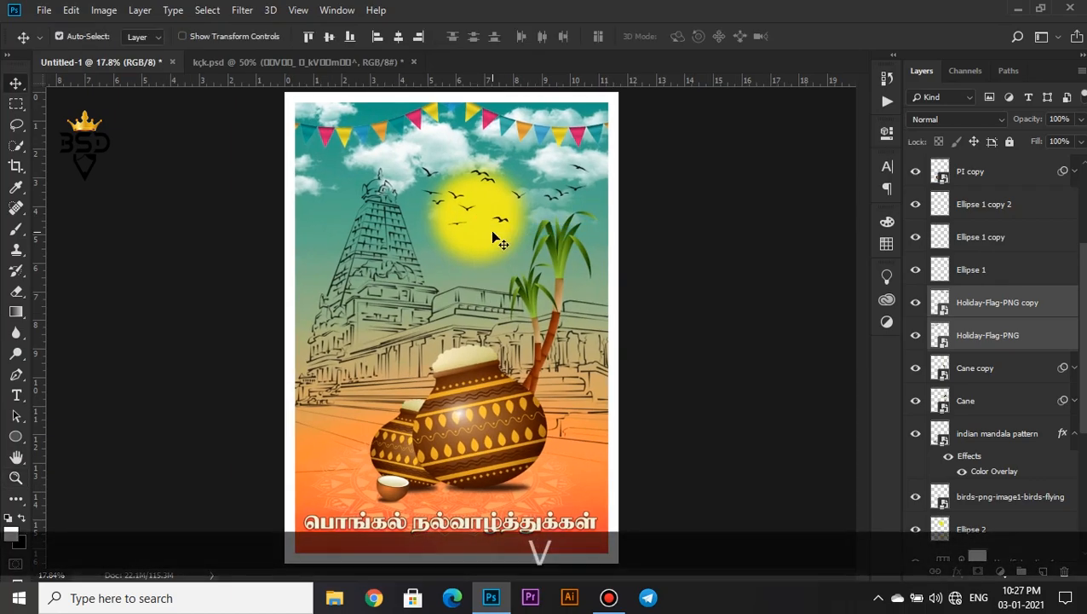